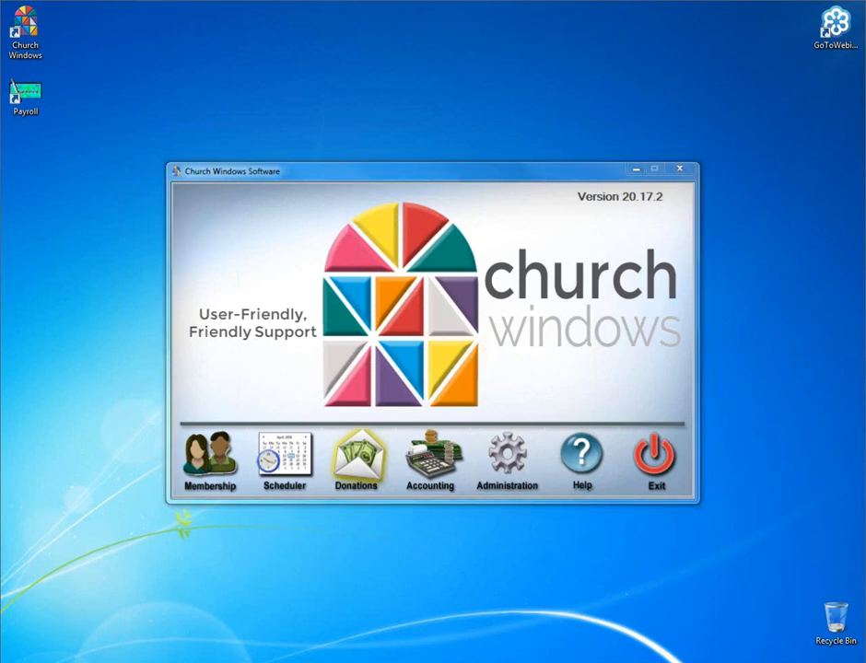
# Open the Manage Givers list in the Donations module and reposition its window
pyautogui.click(362, 455)
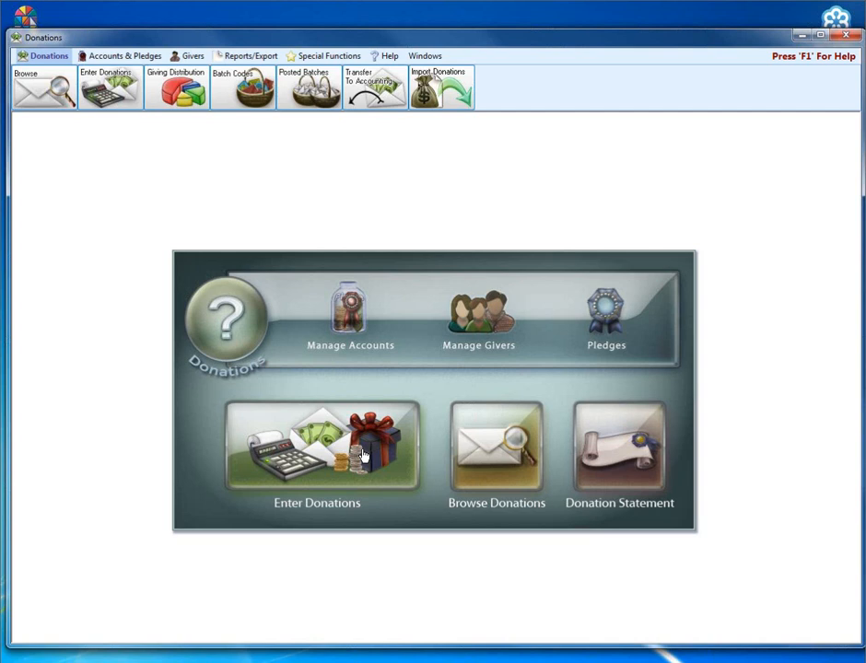
pyautogui.click(473, 326)
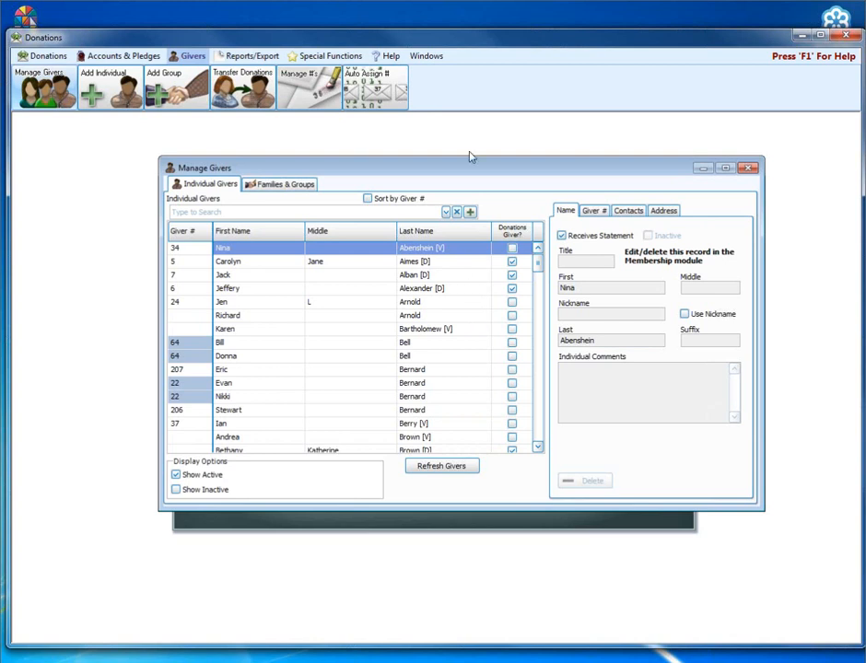
pyautogui.moveTo(470, 171); pyautogui.dragTo(465, 205)
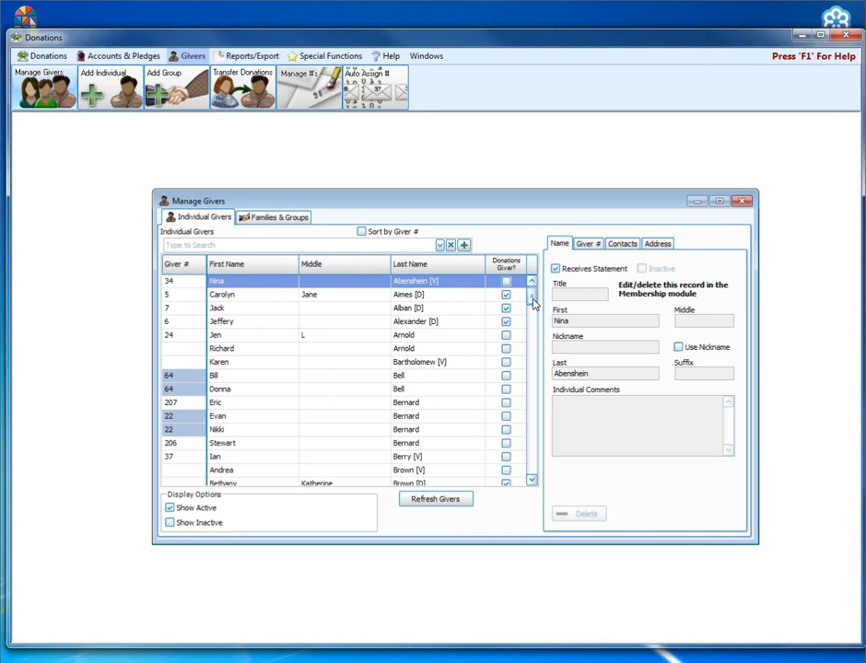
# Locate the individual givers sharing the same first and last name and examine each one's giver number, category tag and editability
pyautogui.moveTo(532, 304); pyautogui.dragTo(533, 354)
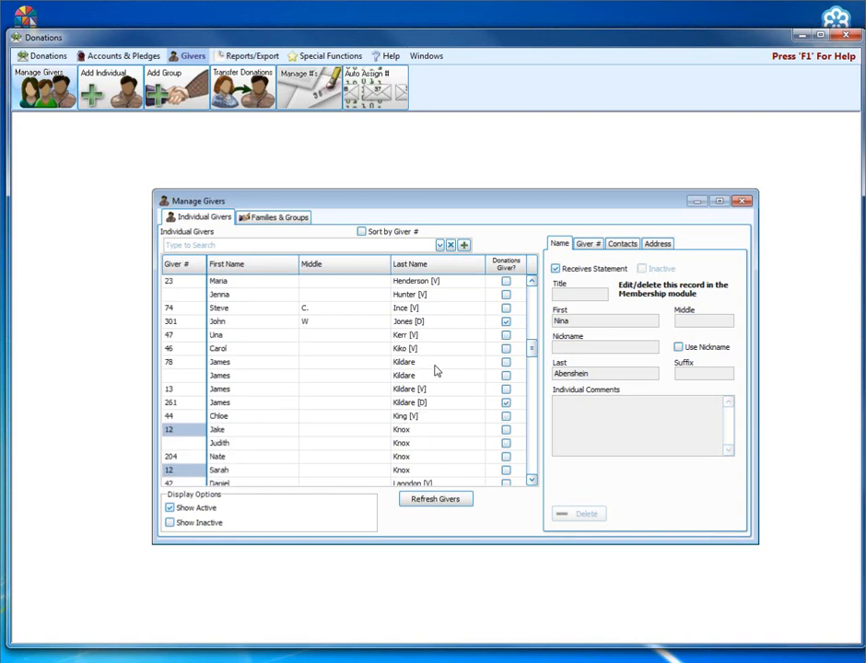
pyautogui.click(436, 367)
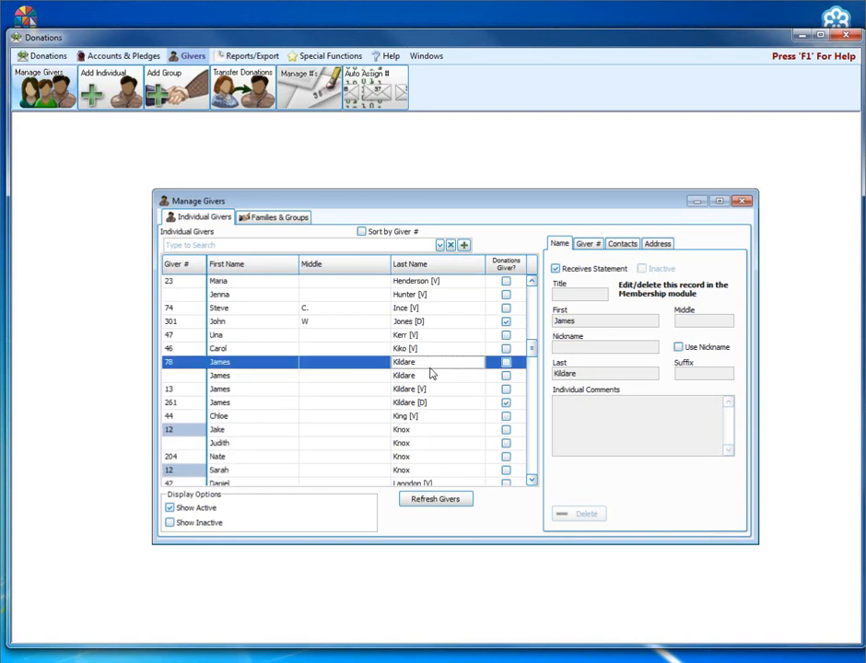
pyautogui.click(235, 377)
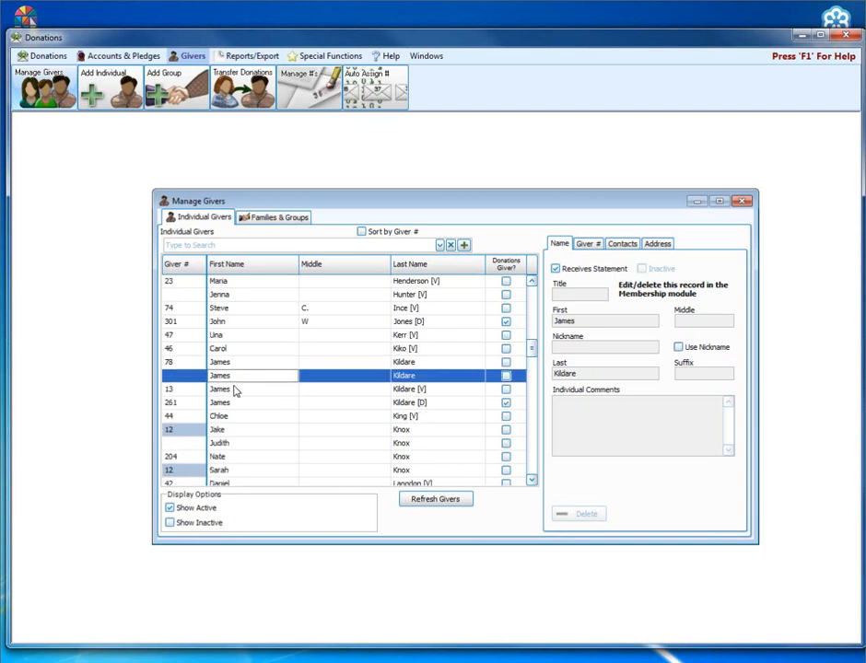
pyautogui.click(236, 390)
pyautogui.click(241, 403)
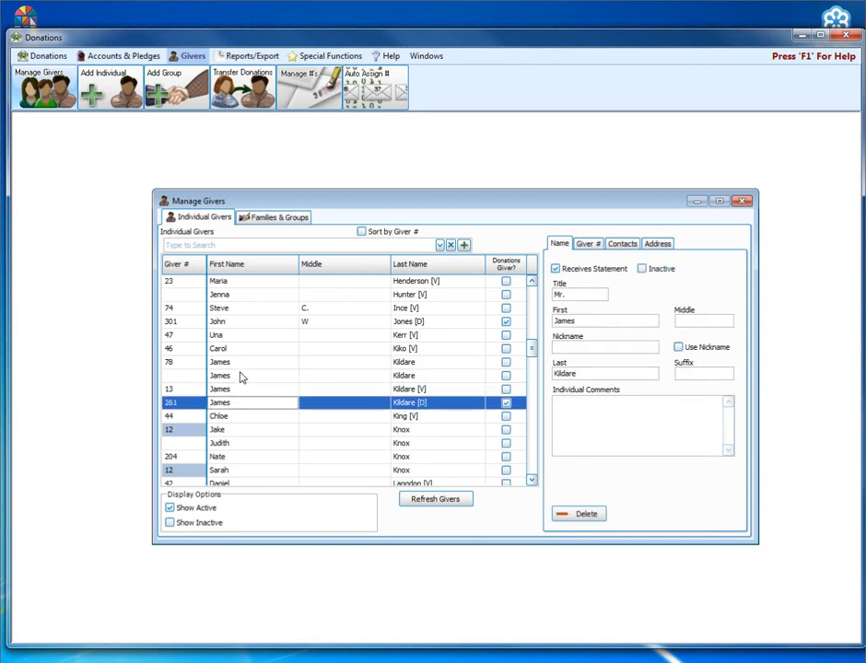
pyautogui.click(248, 365)
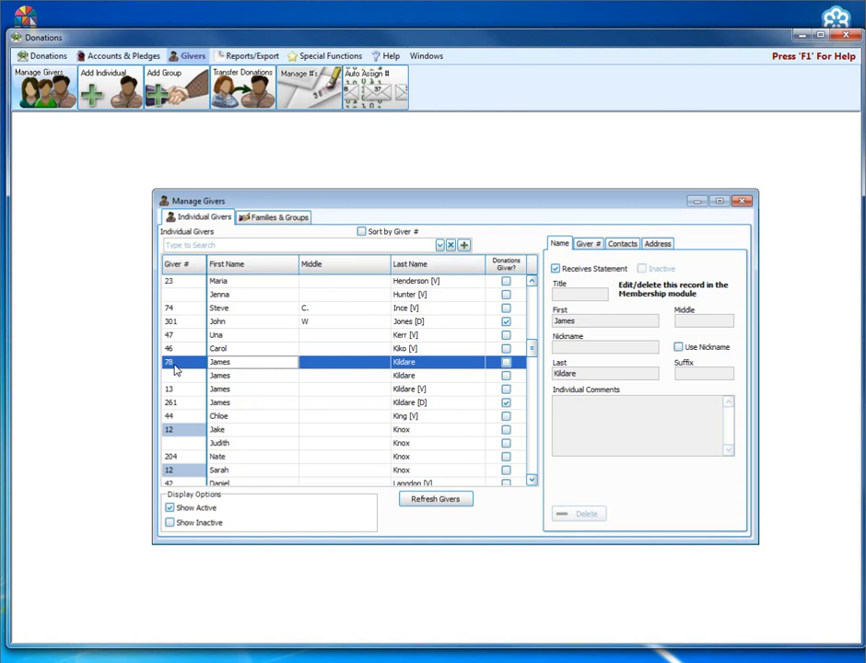
pyautogui.click(226, 378)
pyautogui.click(232, 389)
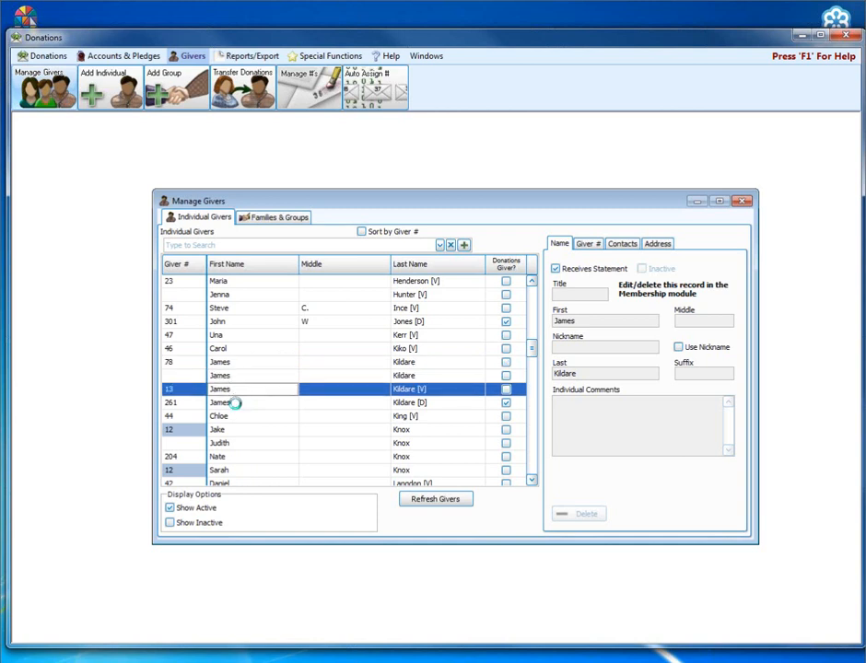
pyautogui.click(236, 403)
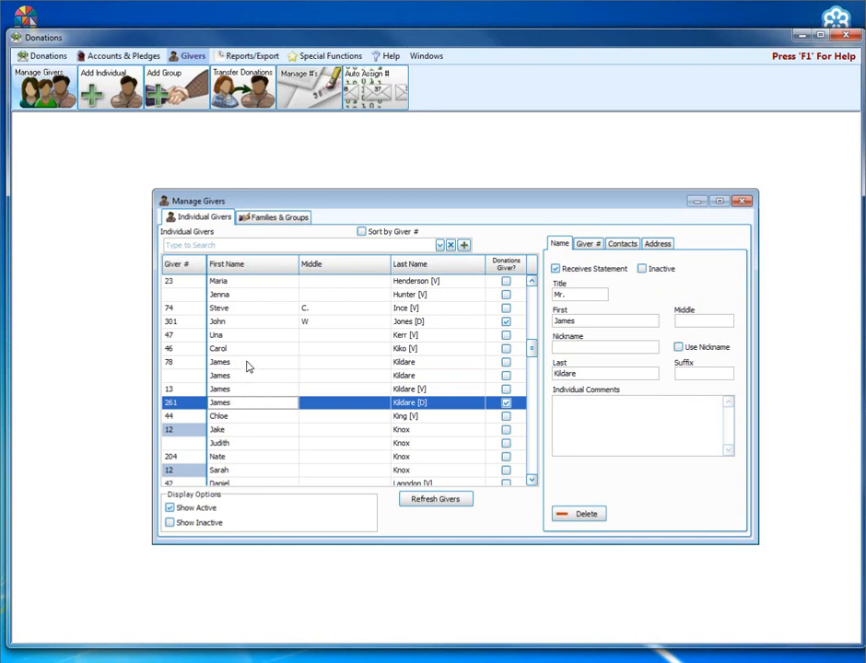
pyautogui.click(247, 362)
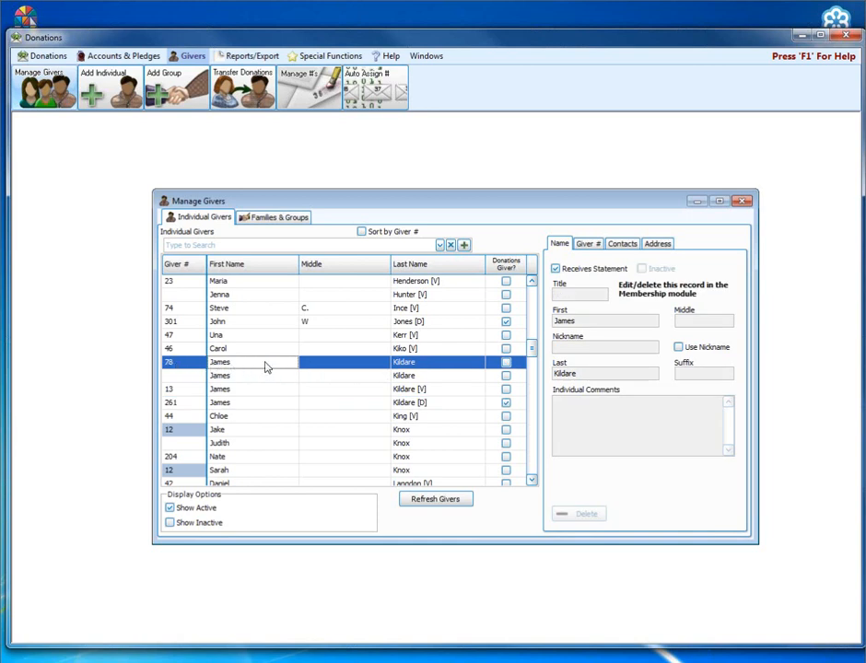
pyautogui.click(435, 376)
pyautogui.click(251, 390)
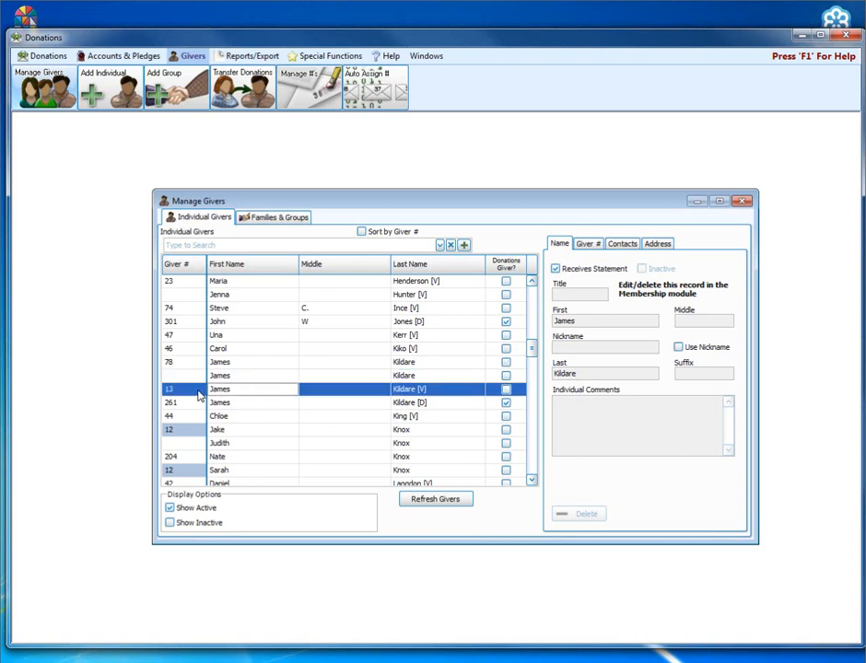
pyautogui.click(427, 404)
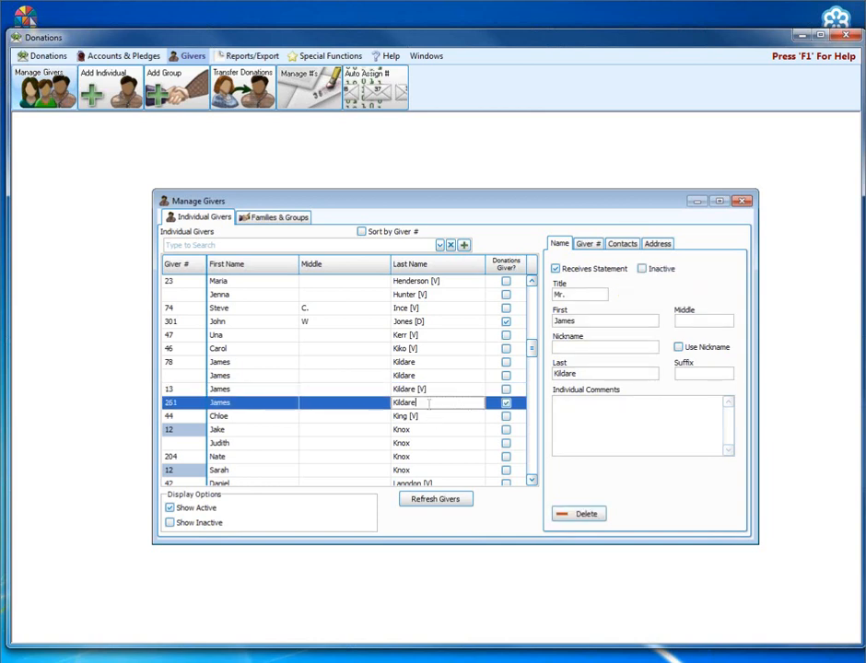
pyautogui.click(376, 410)
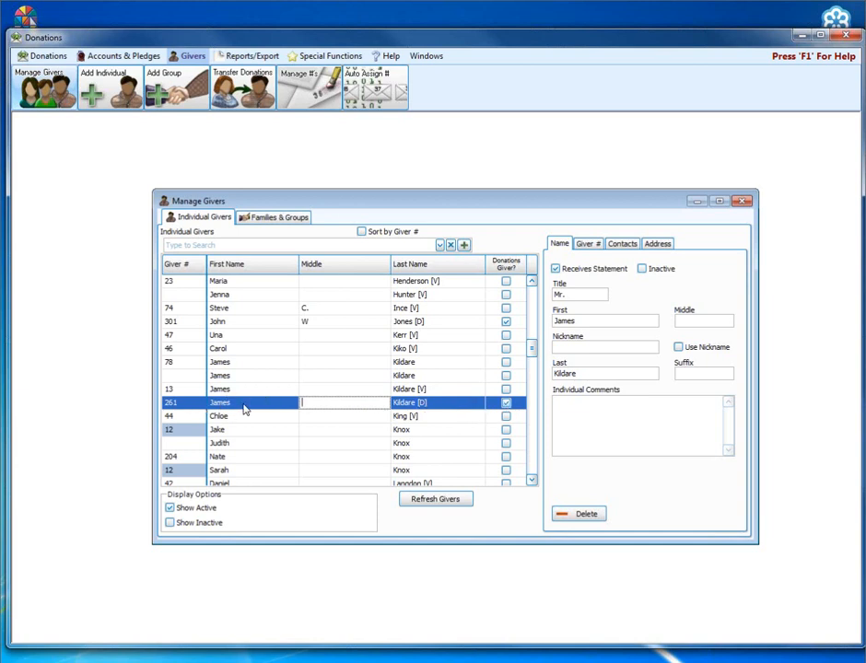
# Compare the identically named givers whose records are maintained in the Membership module, including the one tagged [V]
pyautogui.click(417, 390)
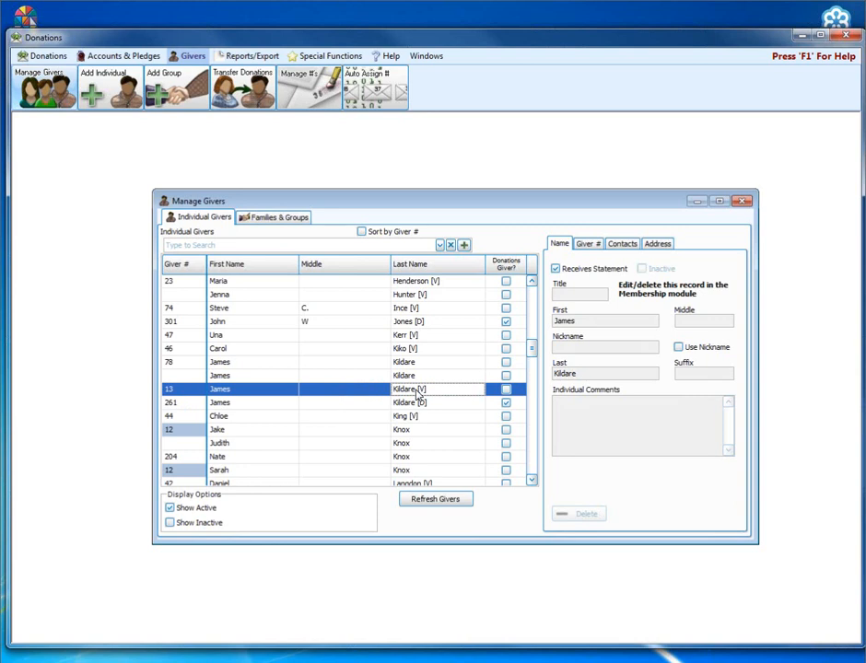
pyautogui.click(421, 377)
pyautogui.click(439, 365)
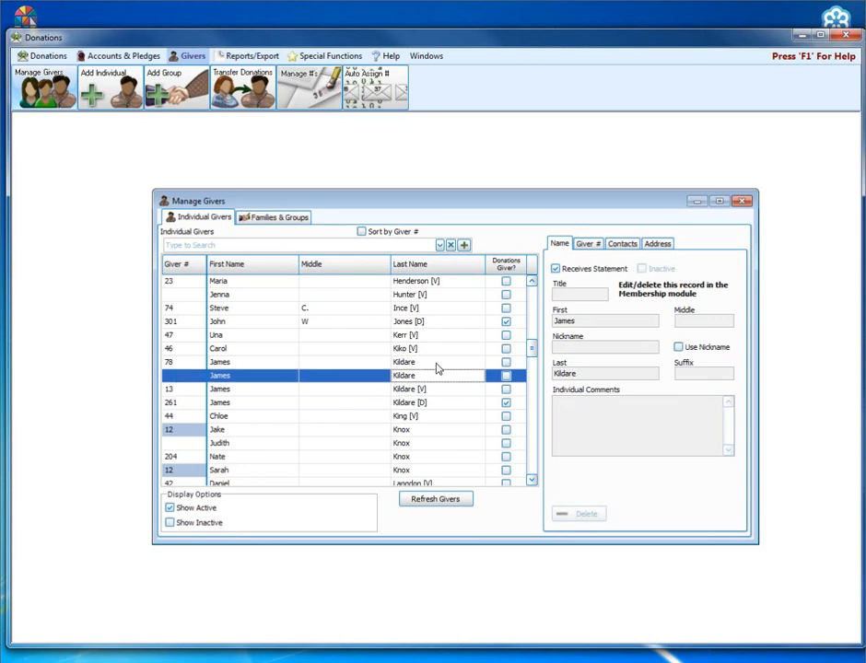
pyautogui.click(442, 375)
pyautogui.click(443, 366)
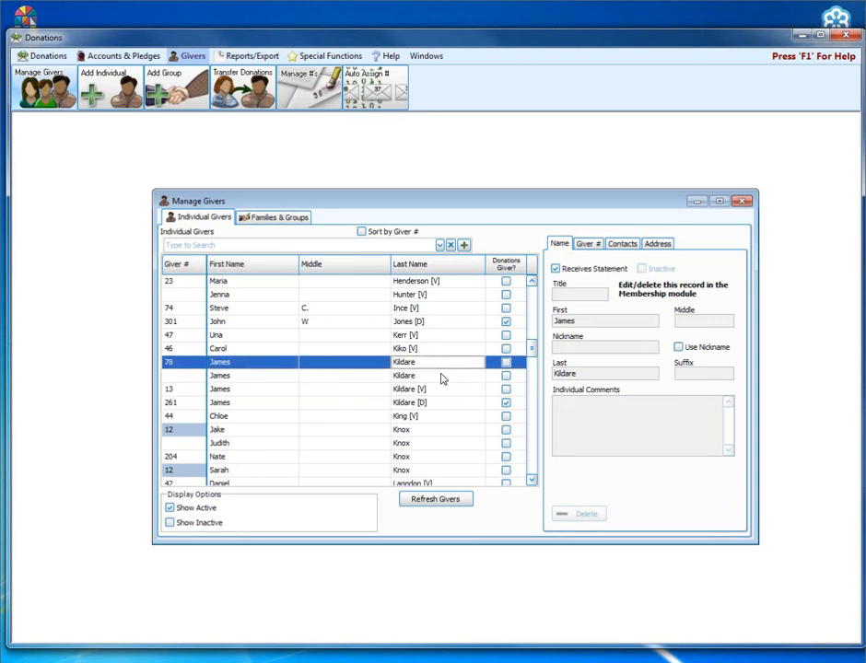
pyautogui.click(442, 377)
pyautogui.click(441, 386)
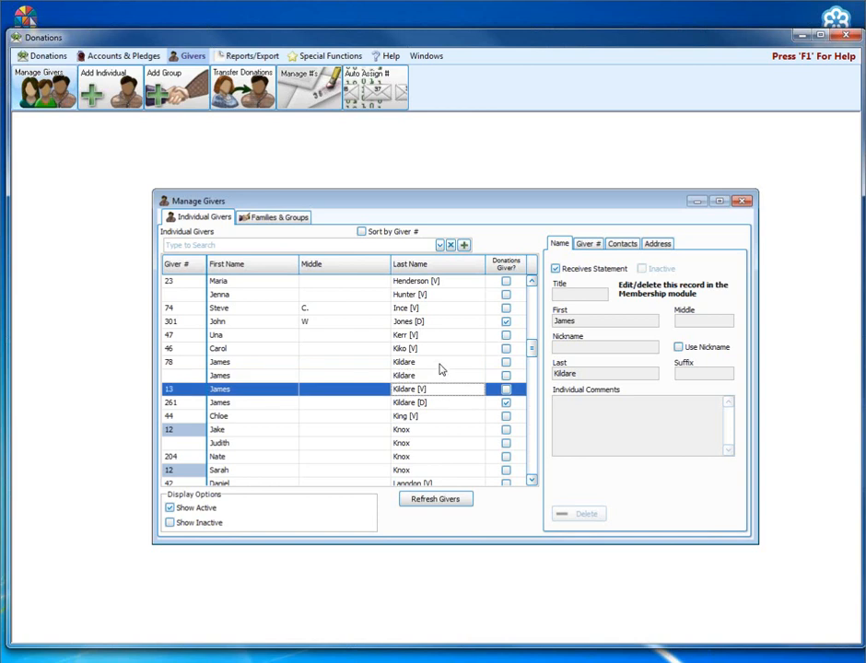
pyautogui.click(439, 364)
pyautogui.click(437, 375)
pyautogui.click(437, 388)
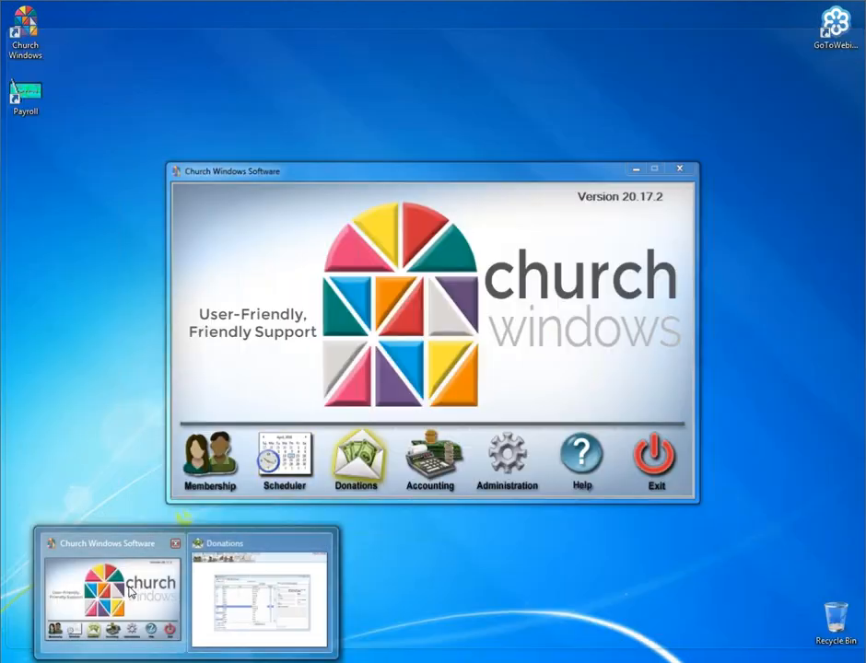
# Switch to the Membership module and open the Find criteria
pyautogui.click(106, 595)
pyautogui.click(223, 477)
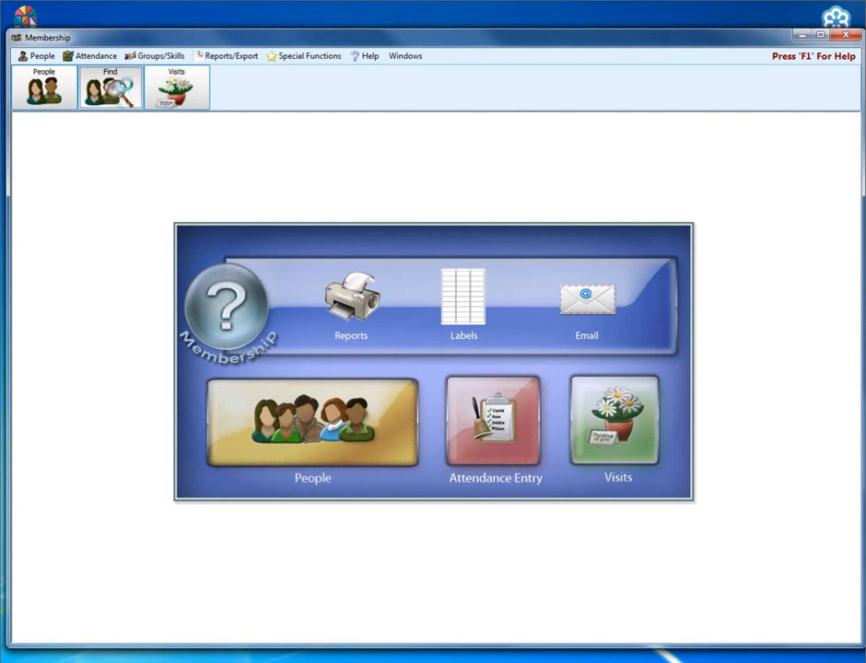
pyautogui.click(127, 89)
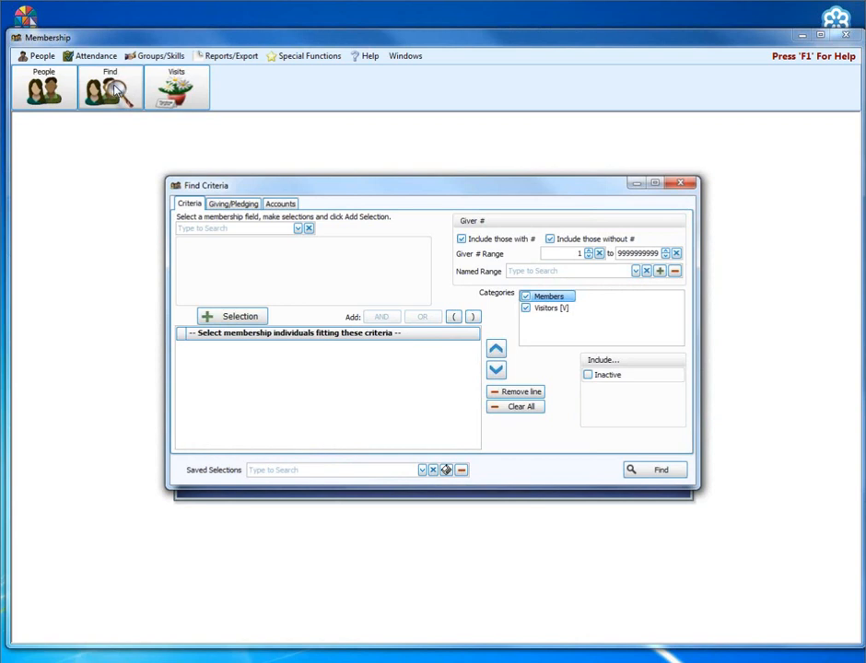
# Search members and visitors with the criterion Last Name contains the duplicate givers' surname
pyautogui.click(292, 229)
pyautogui.click(296, 230)
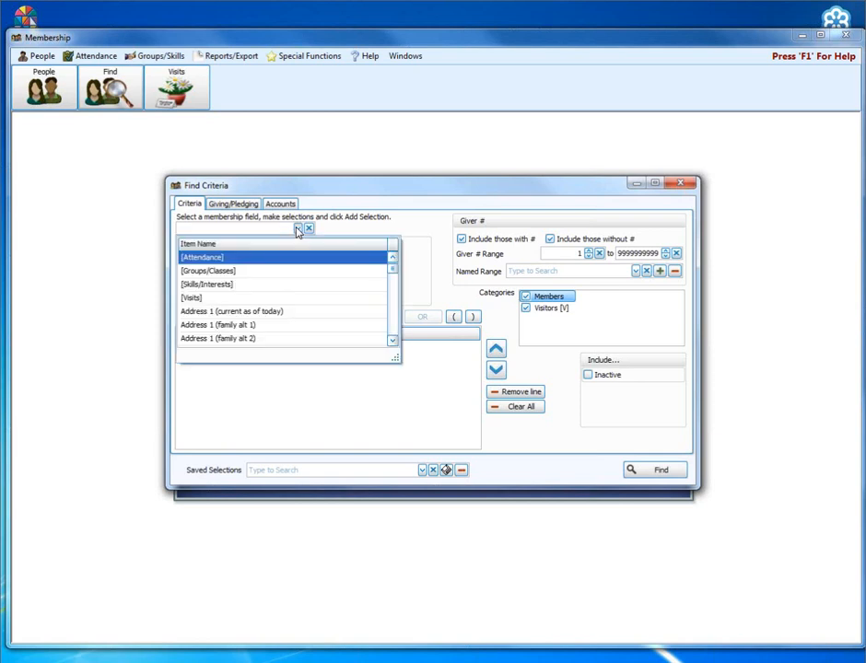
pyautogui.write('last')
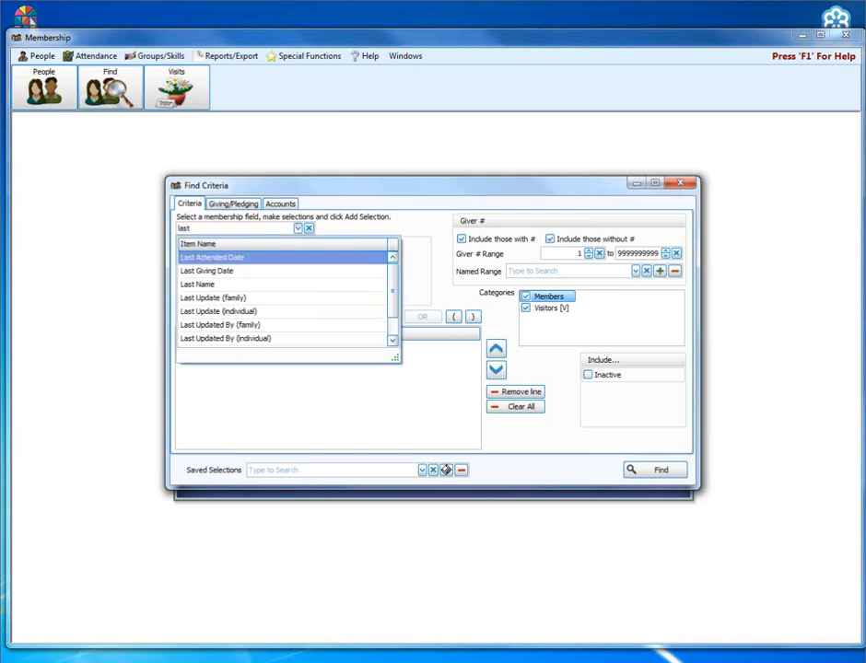
pyautogui.write(' n')
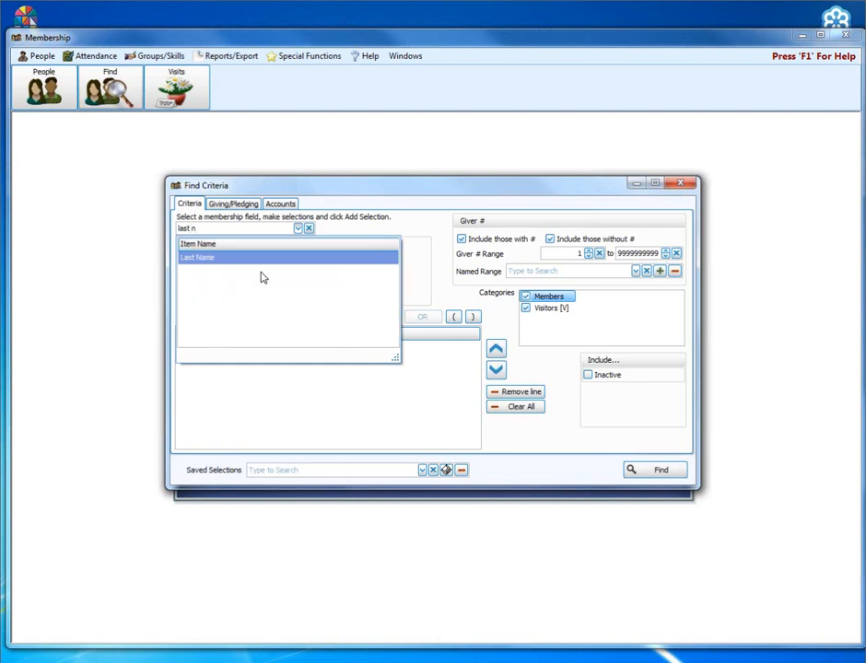
pyautogui.click(254, 265)
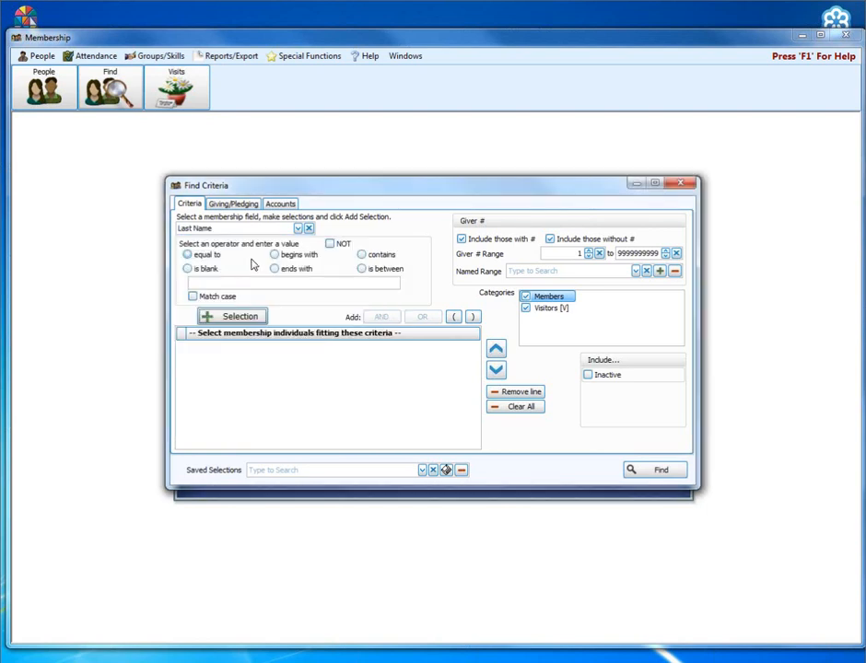
pyautogui.click(385, 256)
pyautogui.click(349, 290)
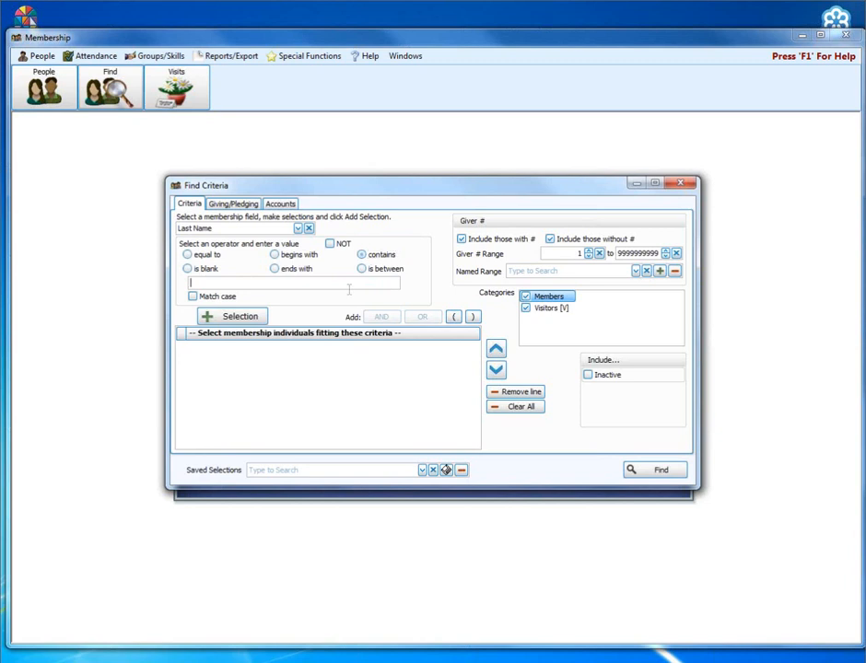
pyautogui.write('ld')
pyautogui.write('ildare')
pyautogui.click(241, 317)
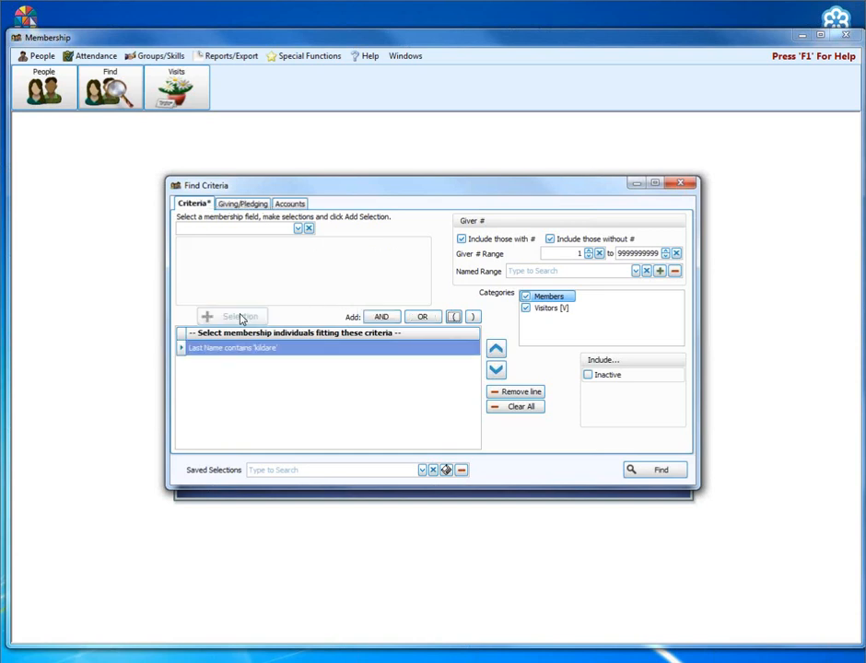
pyautogui.click(680, 470)
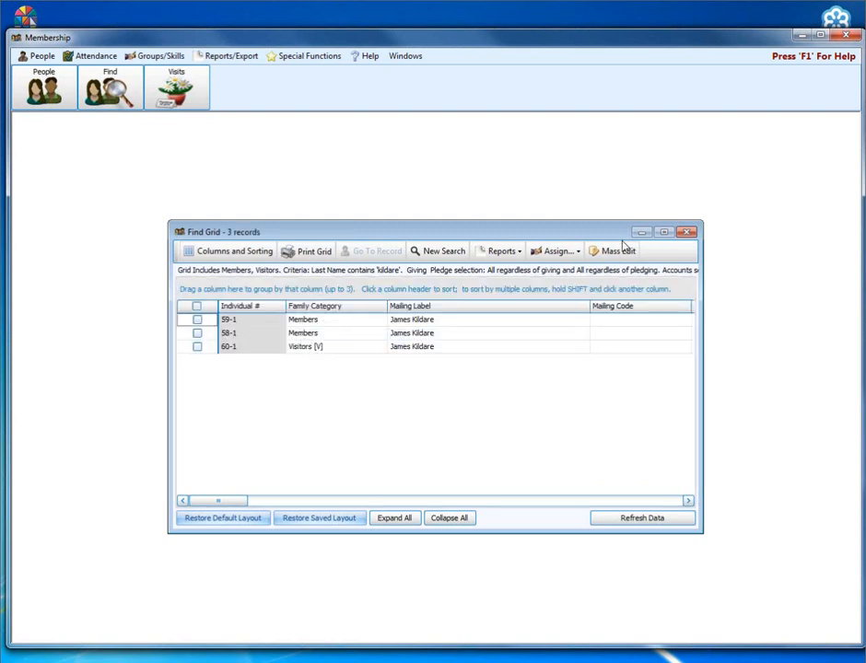
# Maximize the Find Grid and move the Address 1 (family main) column directly after Mailing Label
pyautogui.click(665, 233)
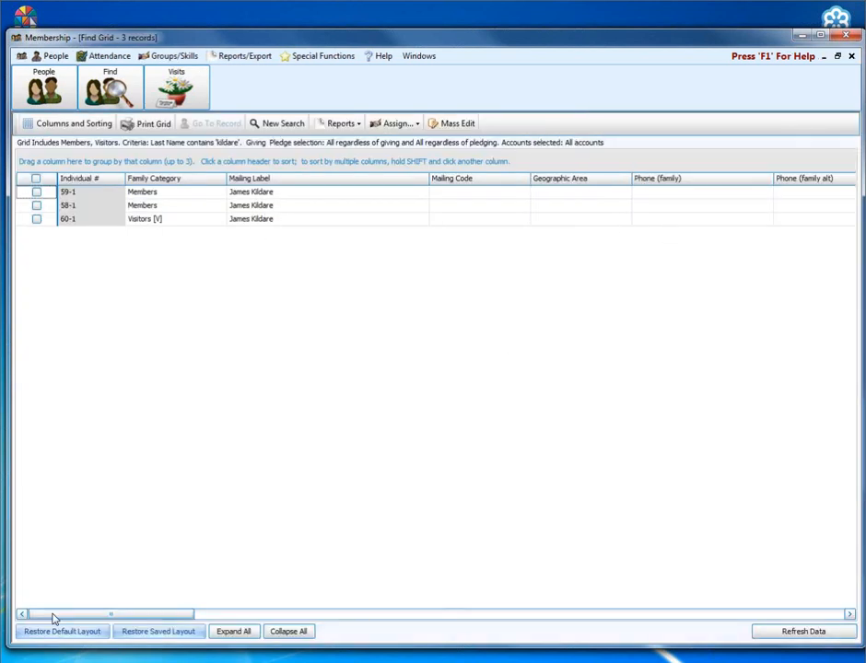
pyautogui.moveTo(42, 618); pyautogui.dragTo(143, 615)
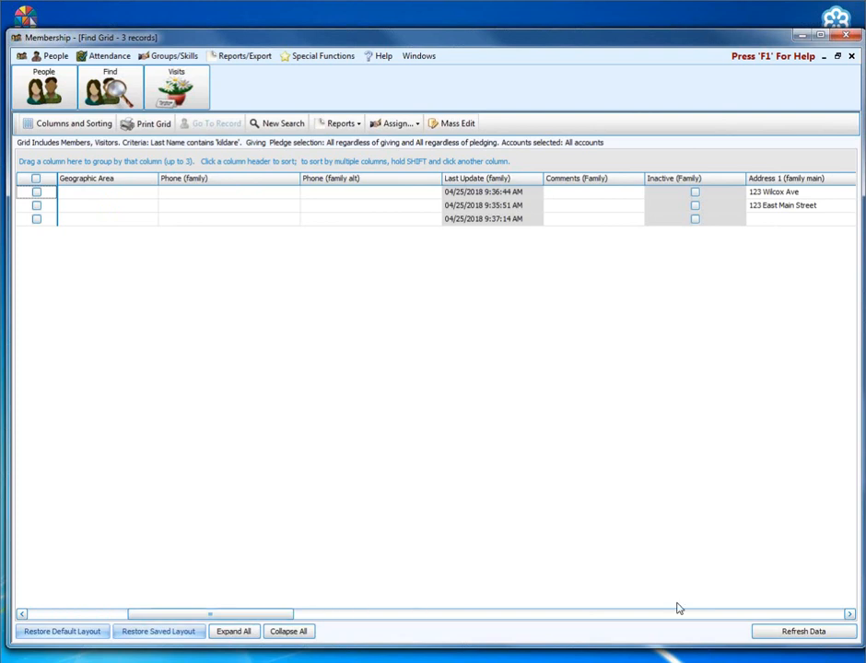
pyautogui.click(850, 615)
pyautogui.click(850, 615)
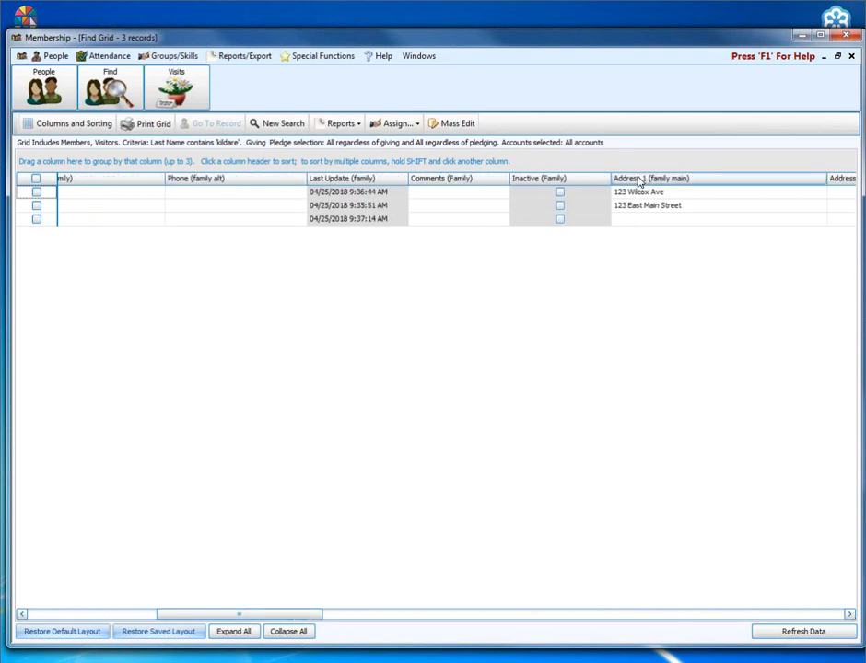
pyautogui.moveTo(608, 179); pyautogui.dragTo(124, 181)
pyautogui.moveTo(235, 614); pyautogui.dragTo(92, 618)
pyautogui.moveTo(798, 178); pyautogui.dragTo(446, 183)
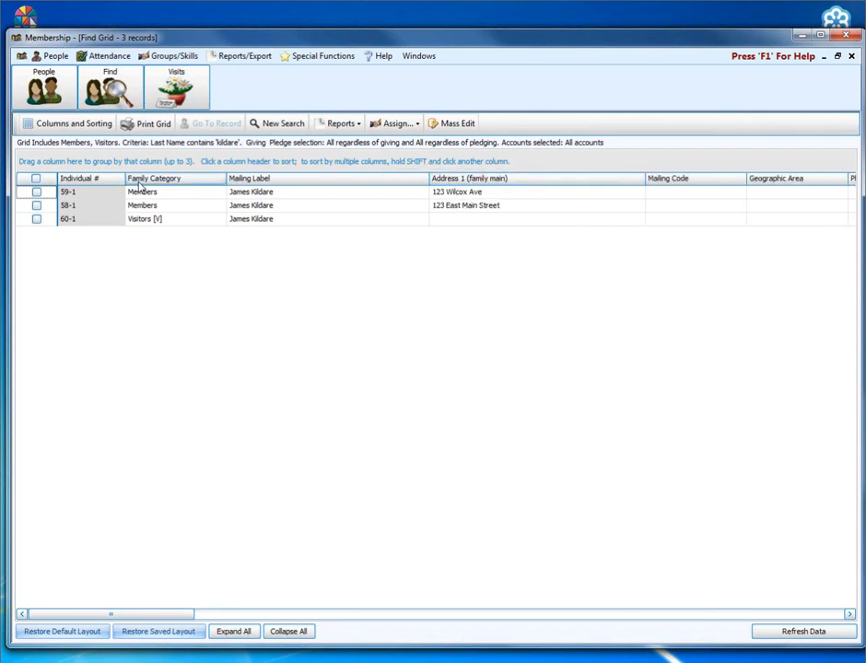
# Examine the mailing labels and family category of the two Members records in the grid
pyautogui.click(302, 196)
pyautogui.click(302, 195)
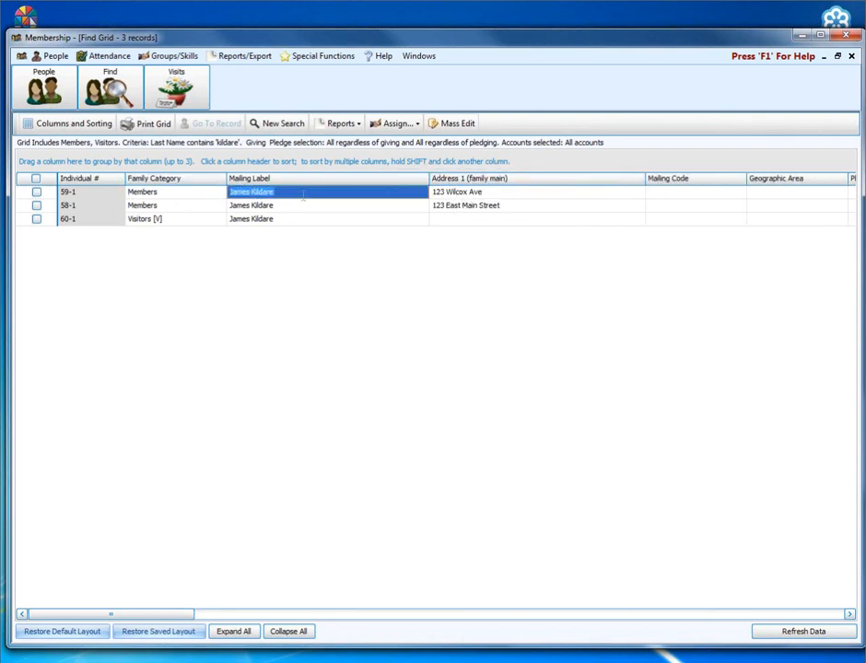
pyautogui.click(274, 206)
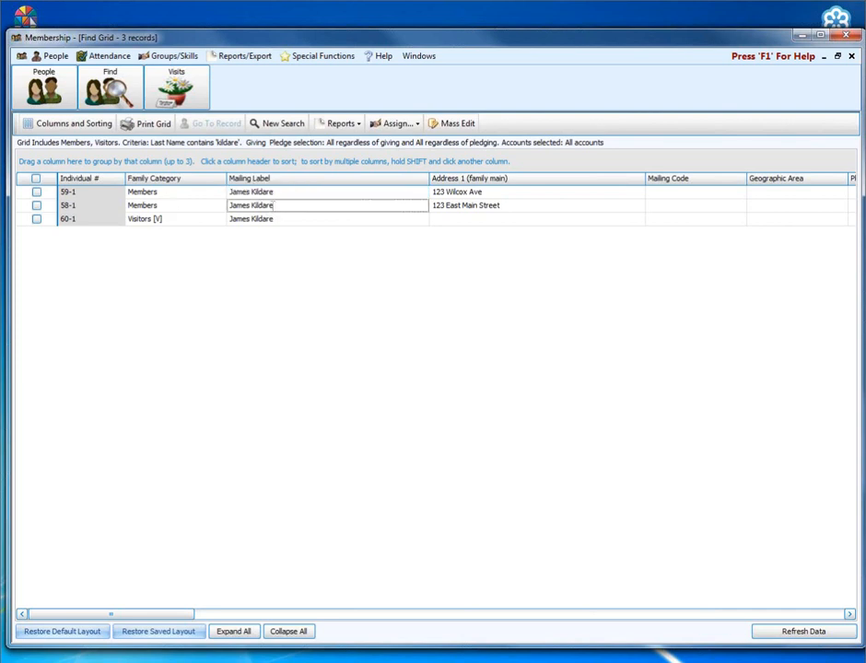
pyautogui.click(184, 205)
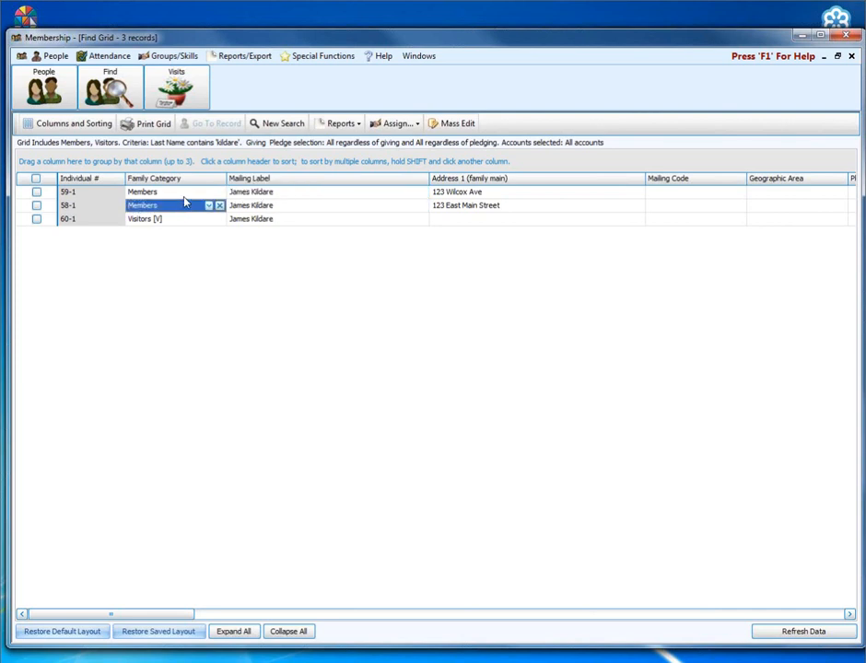
# Open the full record of the first Members duplicate from the Find Grid and review its individual fields, including the giver number
pyautogui.click(258, 223)
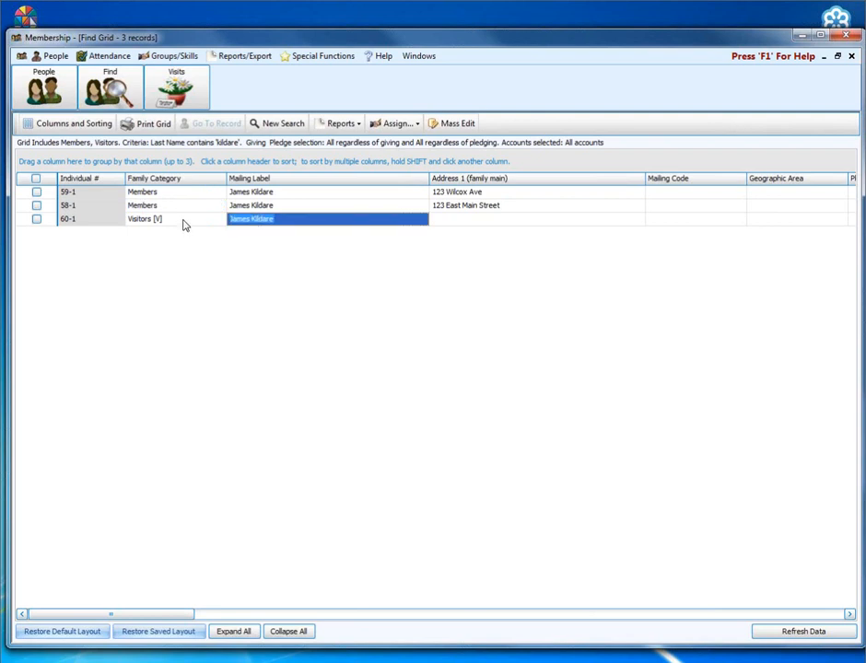
pyautogui.click(465, 195)
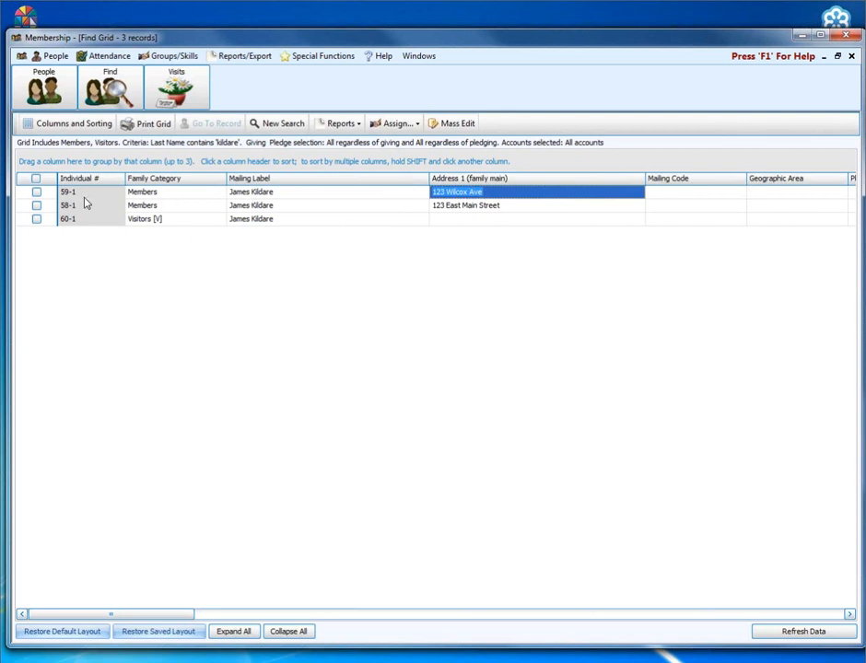
pyautogui.click(37, 196)
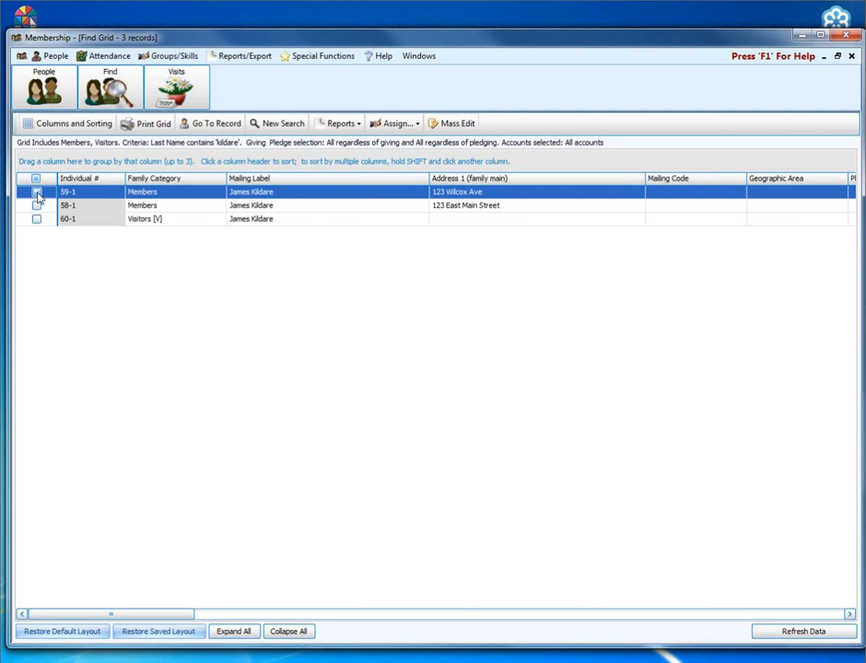
pyautogui.click(212, 125)
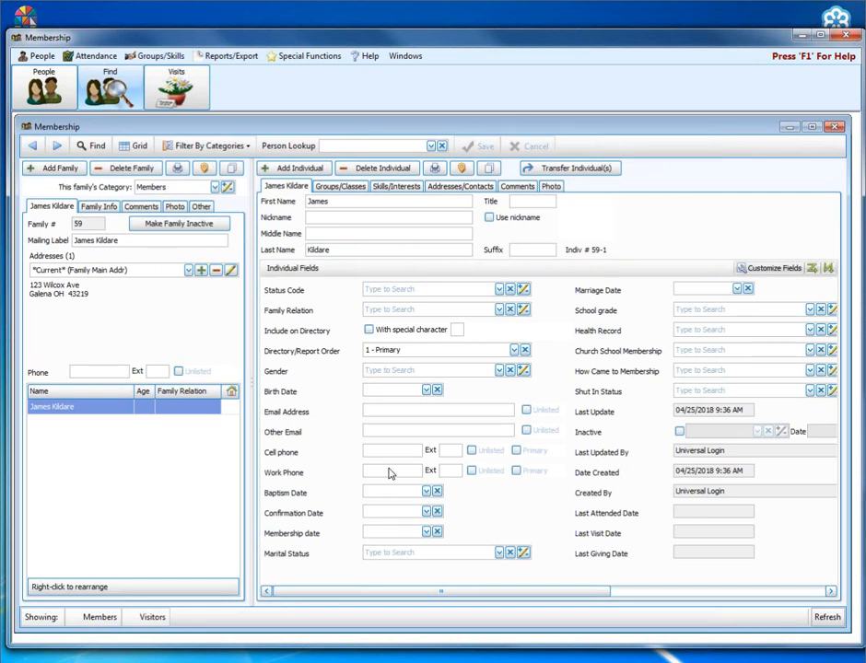
pyautogui.moveTo(383, 595); pyautogui.dragTo(574, 565)
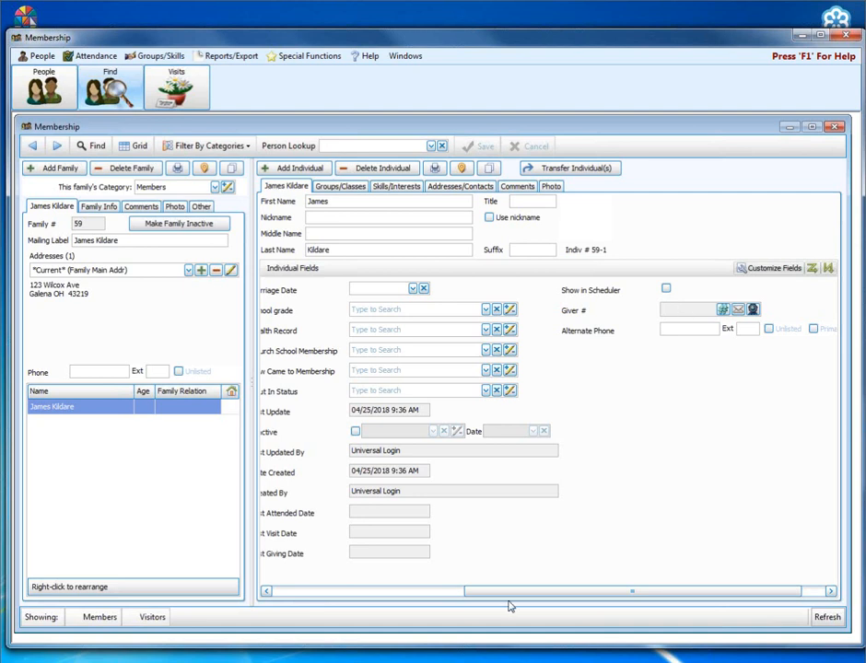
pyautogui.moveTo(508, 597); pyautogui.dragTo(453, 599)
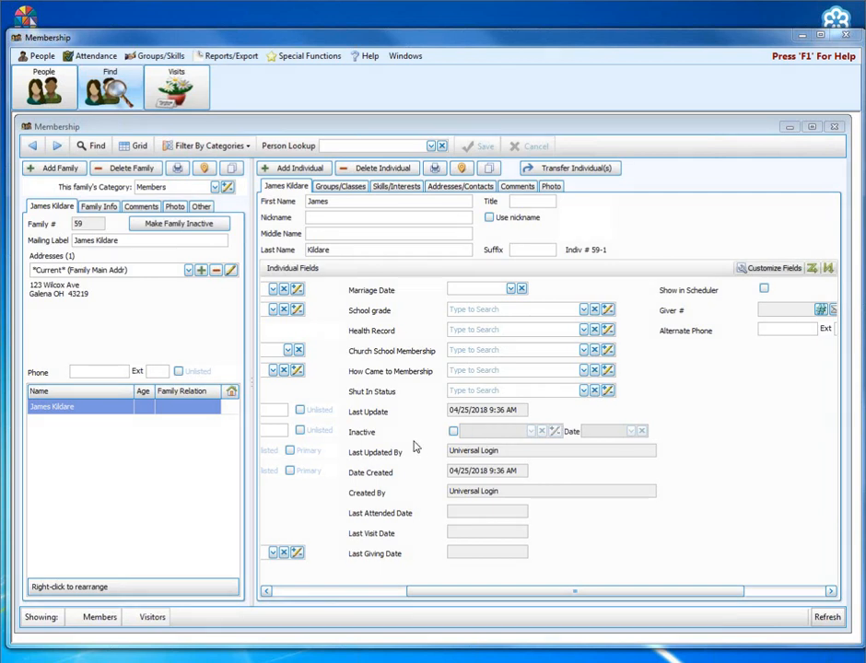
# Mark this member record inactive with reason 9 - Duplicate Record, dated 04/26/2018, and save it
pyautogui.click(453, 432)
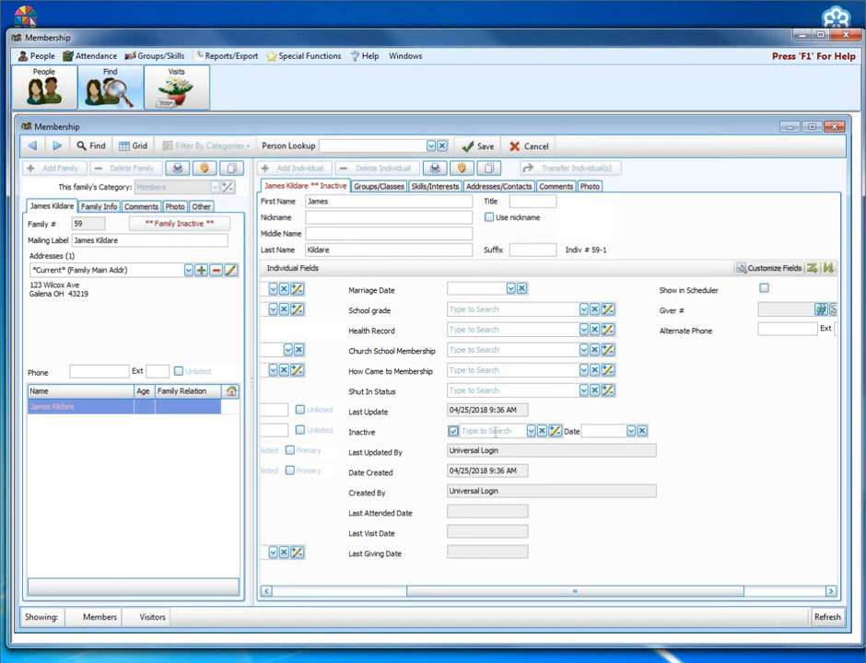
pyautogui.click(530, 431)
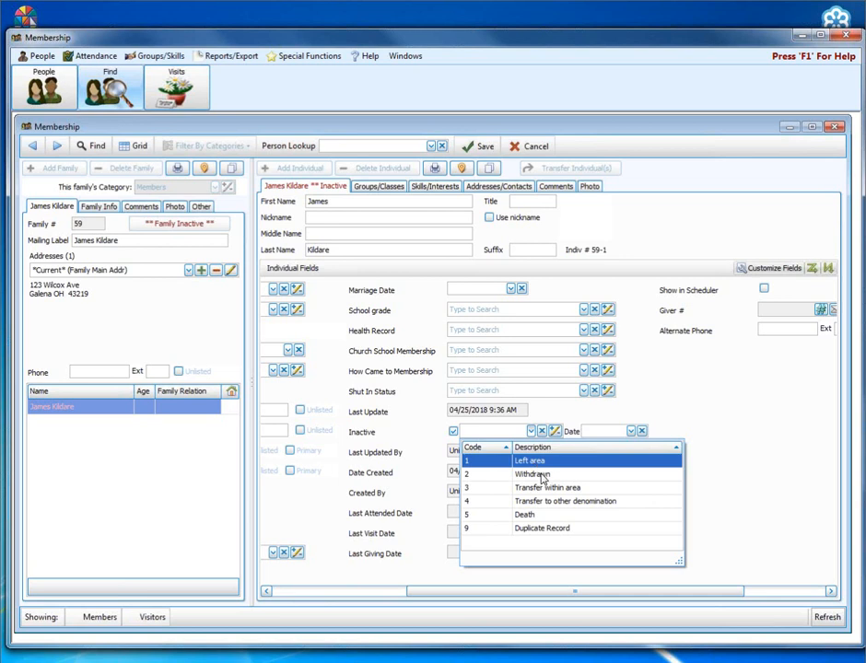
pyautogui.click(545, 534)
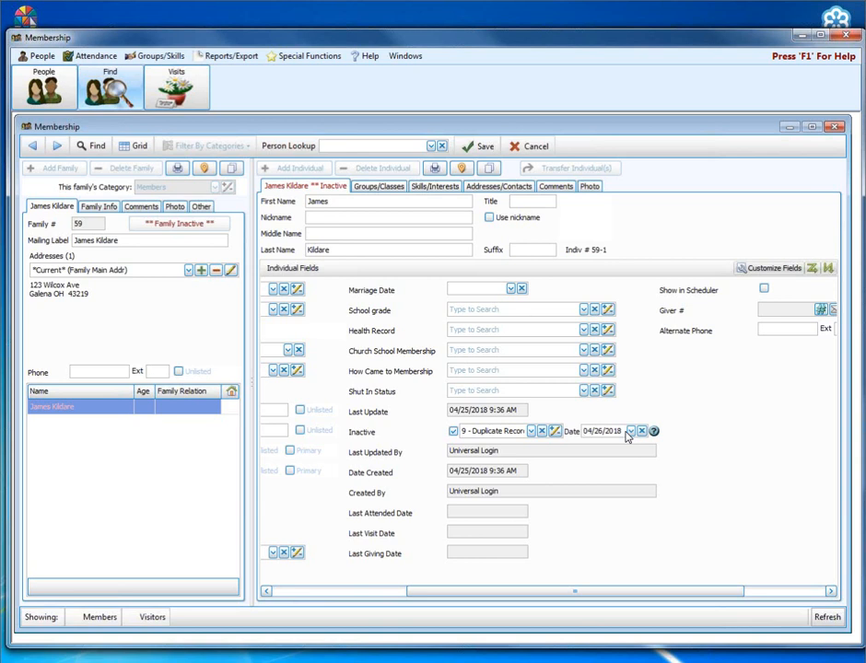
pyautogui.click(483, 148)
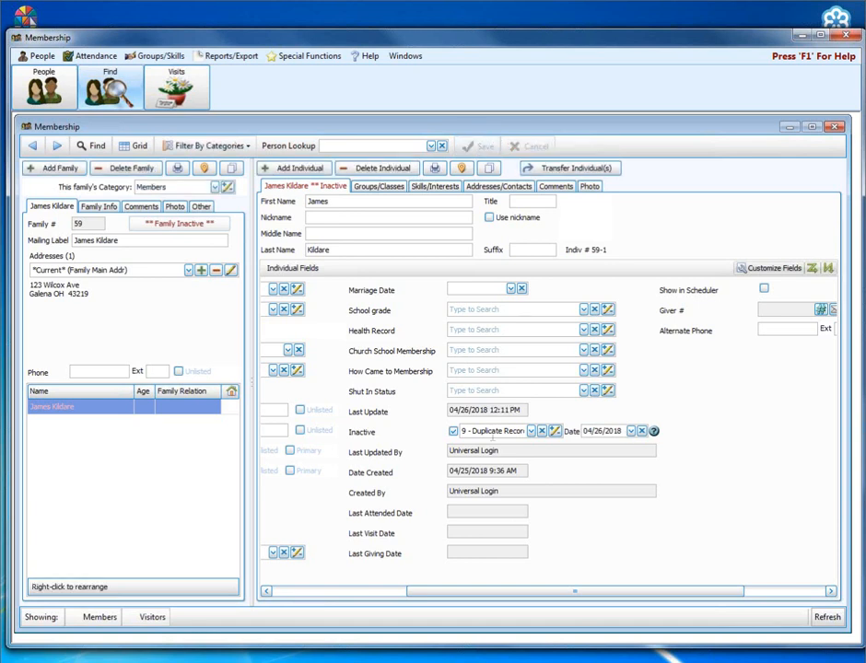
# Return to the Find Grid and open the full record of the Visitors duplicate
pyautogui.click(140, 149)
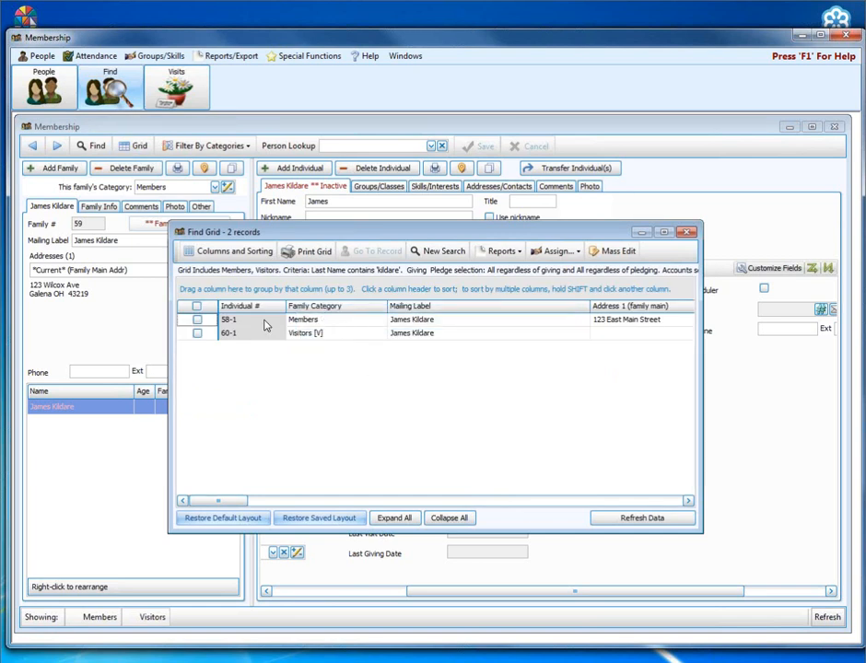
pyautogui.click(297, 322)
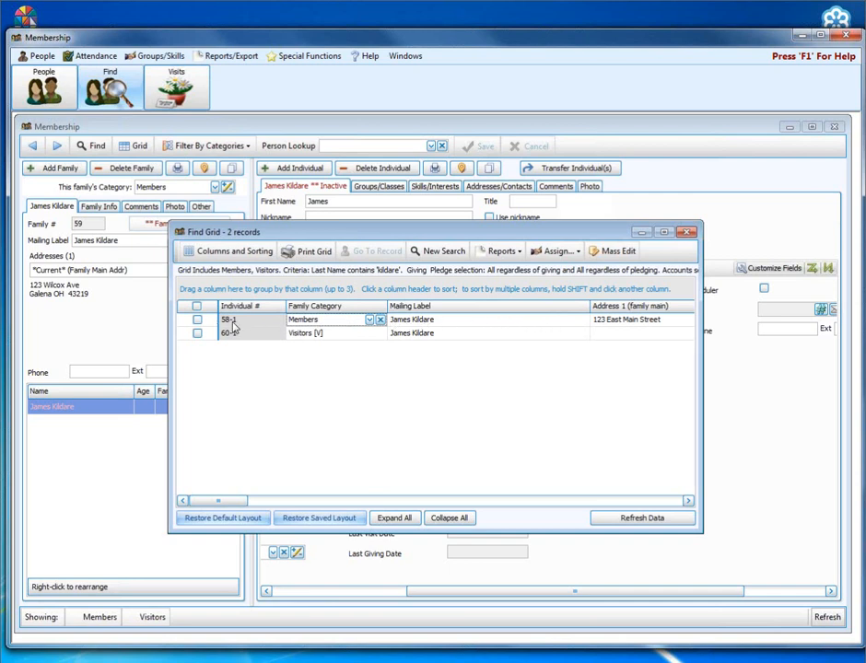
pyautogui.click(200, 338)
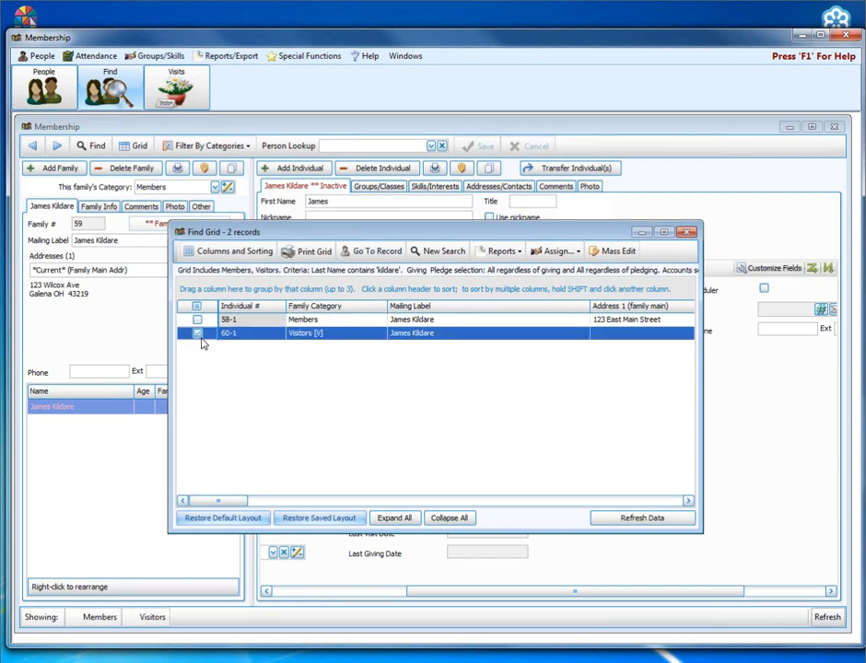
pyautogui.click(198, 334)
pyautogui.click(367, 254)
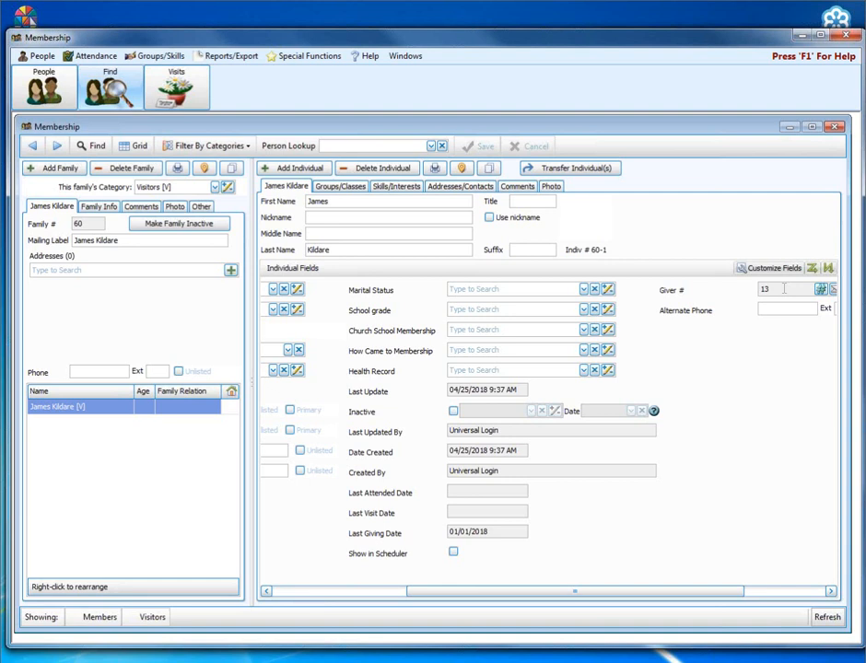
# Mark the visitor record inactive as 9 - Duplicate Record, dated 04/26/2018, save it and close the record window
pyautogui.click(453, 412)
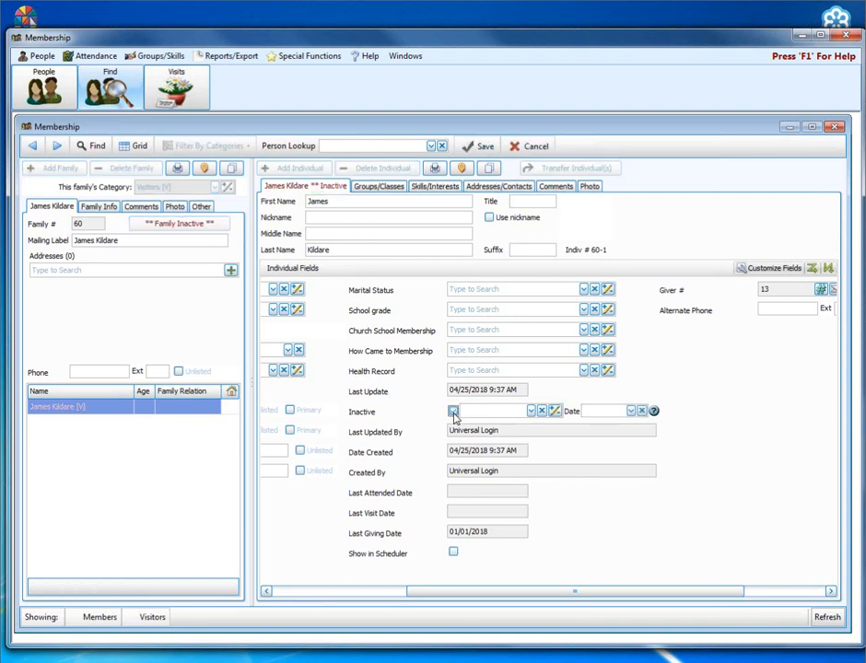
pyautogui.click(532, 411)
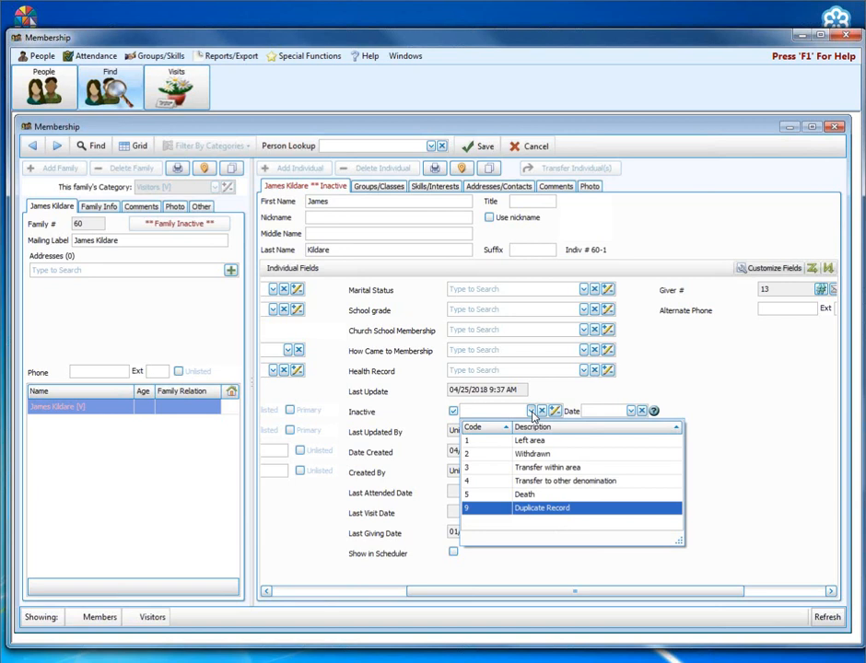
pyautogui.click(542, 512)
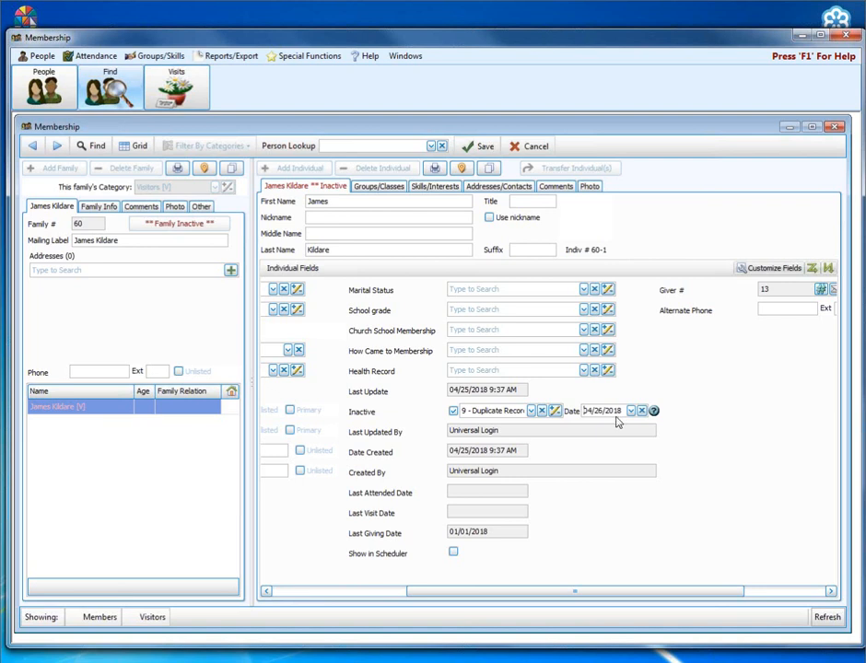
pyautogui.click(467, 149)
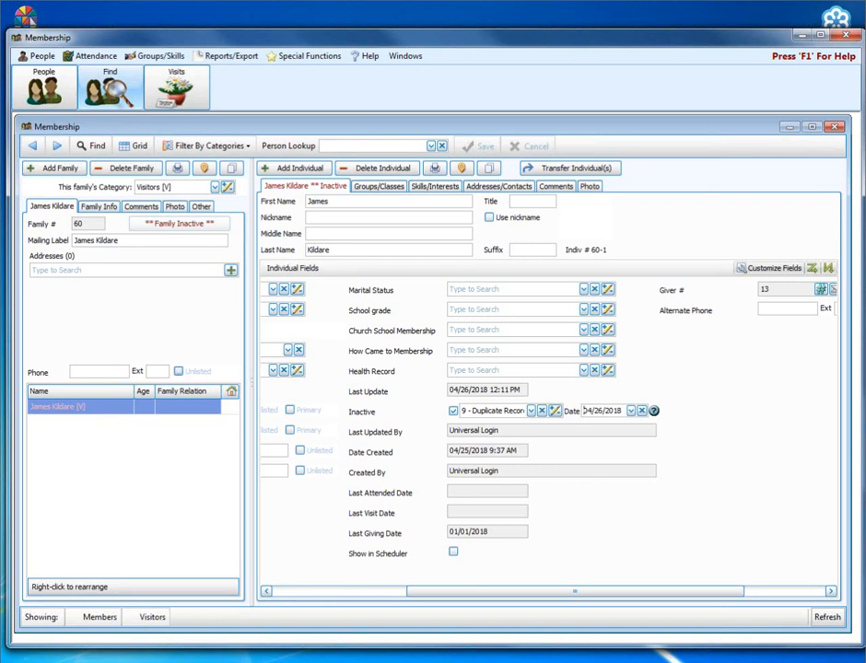
pyautogui.click(844, 129)
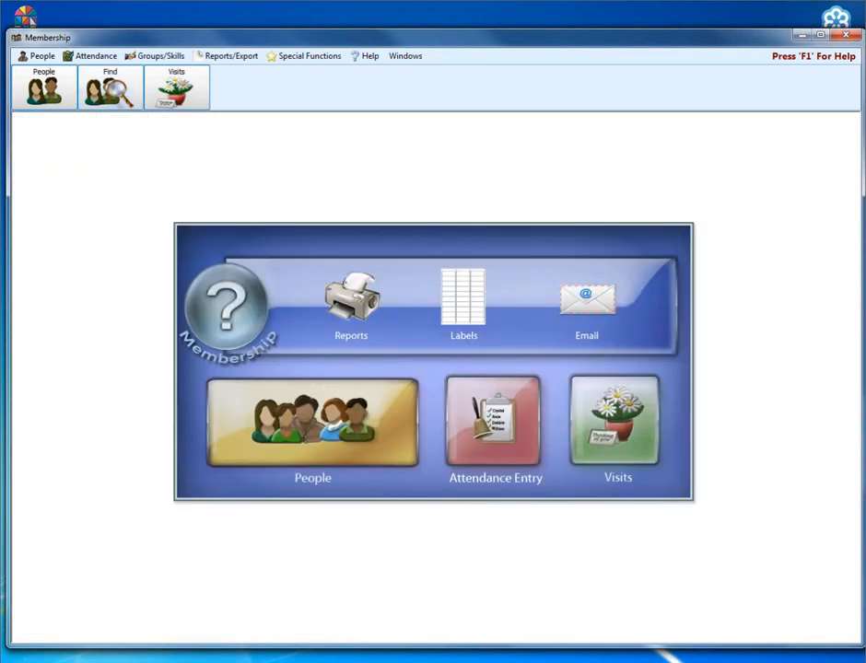
# Switch to the Donations module and reopen Manage Givers so that the giver list is reloaded
pyautogui.click(193, 661)
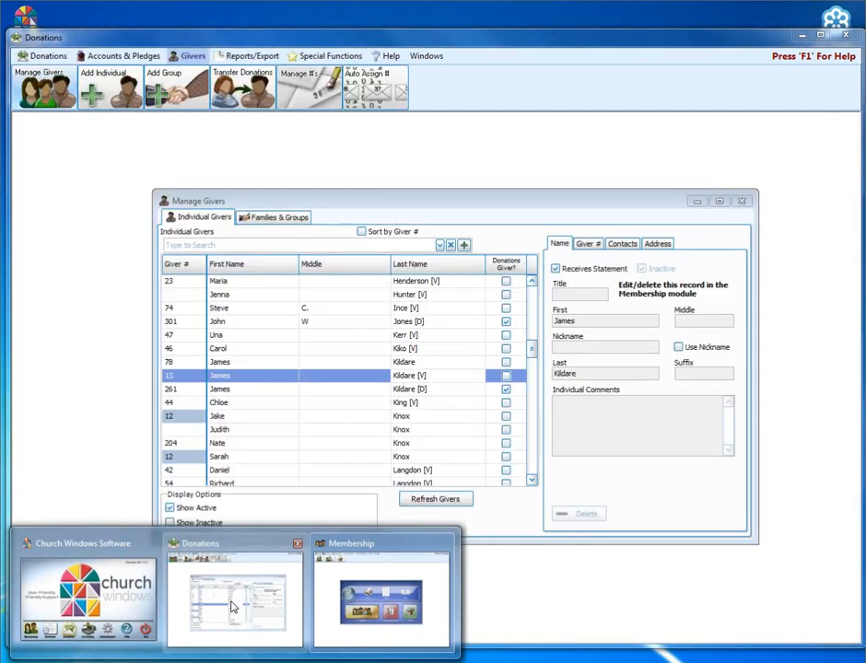
pyautogui.click(232, 606)
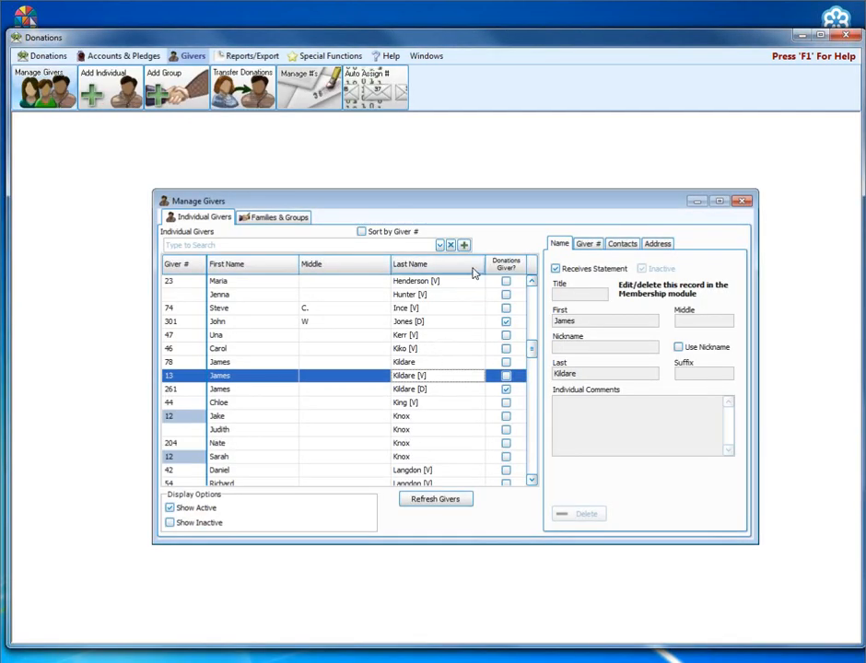
pyautogui.click(750, 201)
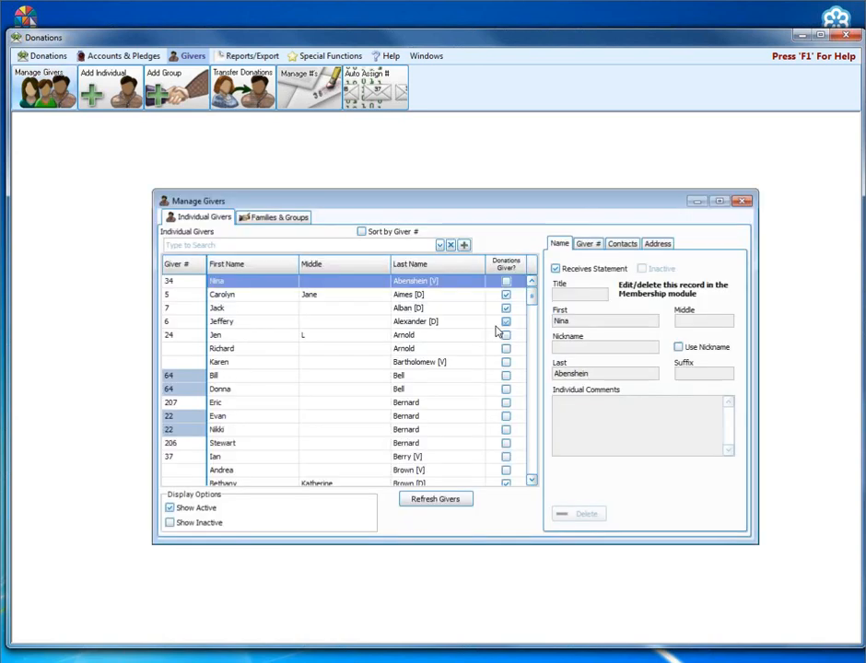
# Mark the donations-only [D] duplicate of the giver as inactive and refresh the giver list
pyautogui.moveTo(531, 305); pyautogui.dragTo(534, 355)
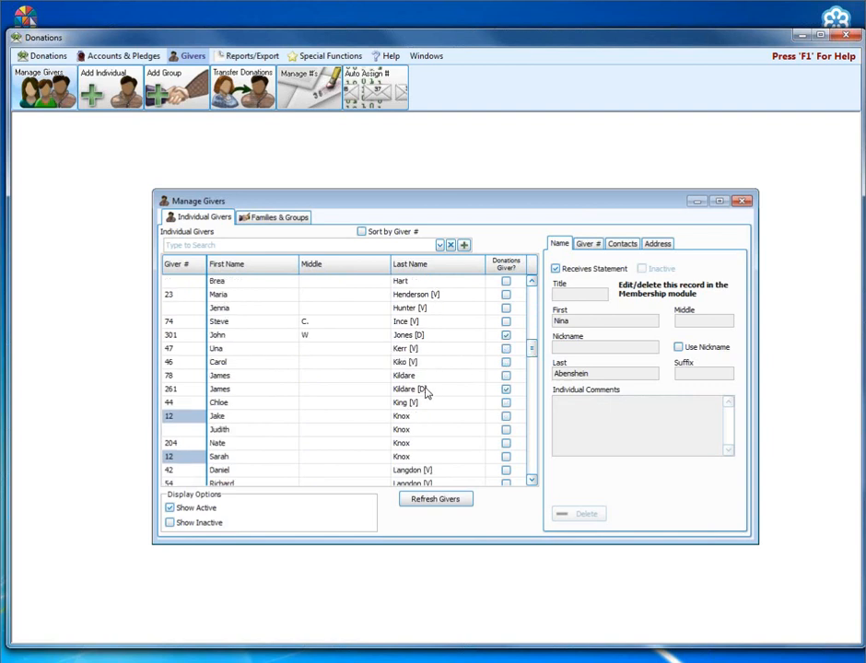
pyautogui.click(430, 385)
pyautogui.click(429, 380)
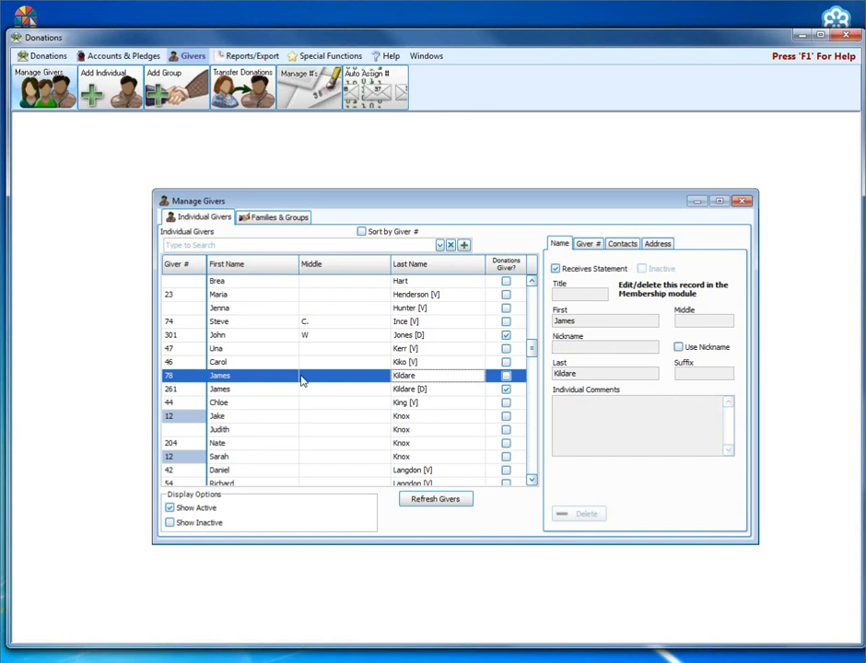
pyautogui.click(435, 387)
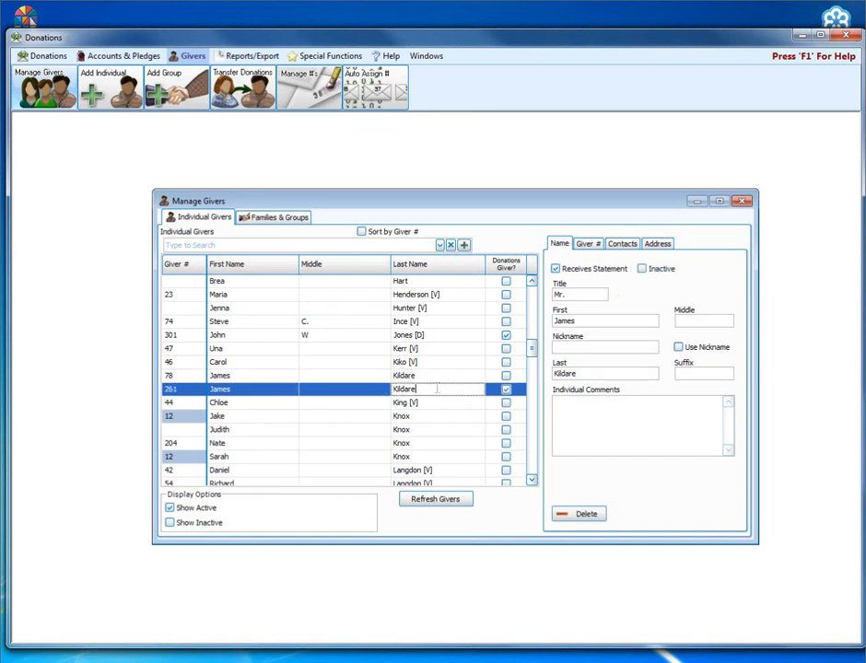
pyautogui.click(275, 390)
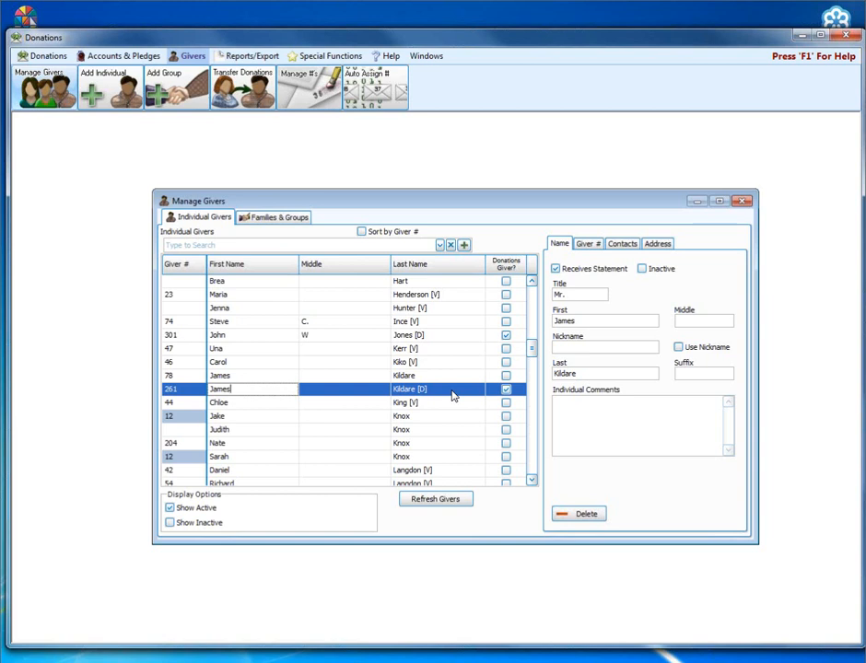
pyautogui.click(644, 273)
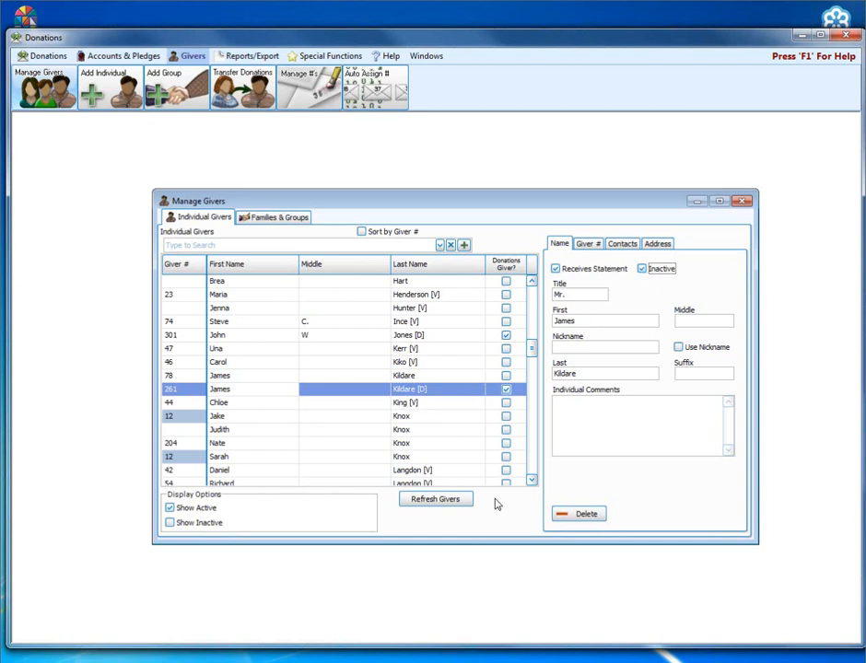
pyautogui.click(455, 506)
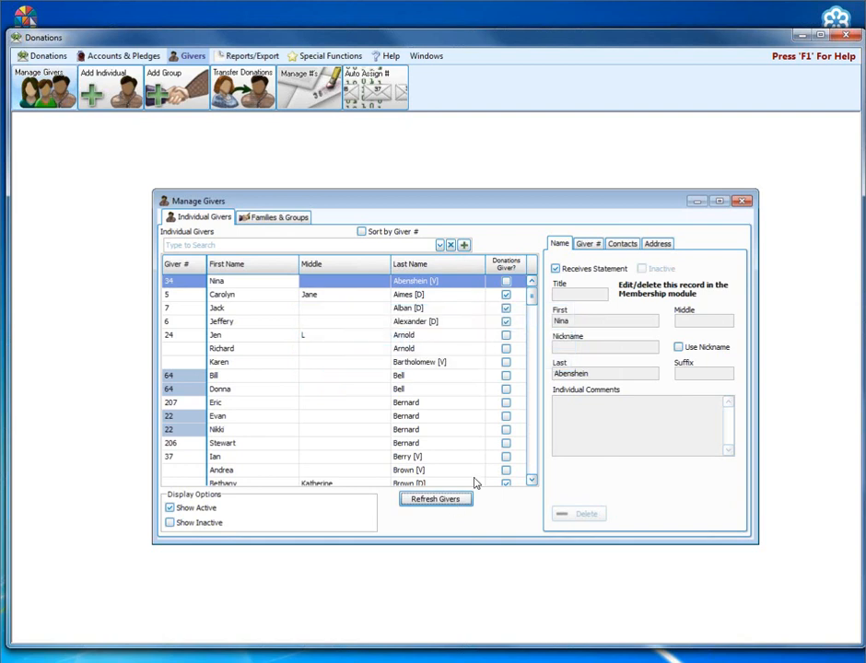
# Check the duplicate givers' surname in the refreshed list and close Manage Givers
pyautogui.moveTo(527, 297); pyautogui.dragTo(533, 351)
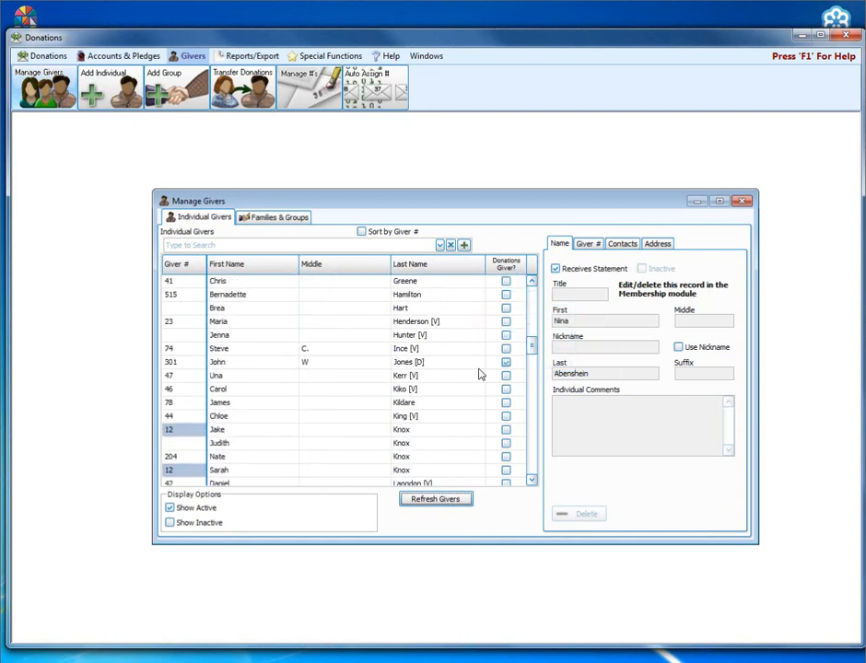
pyautogui.click(429, 405)
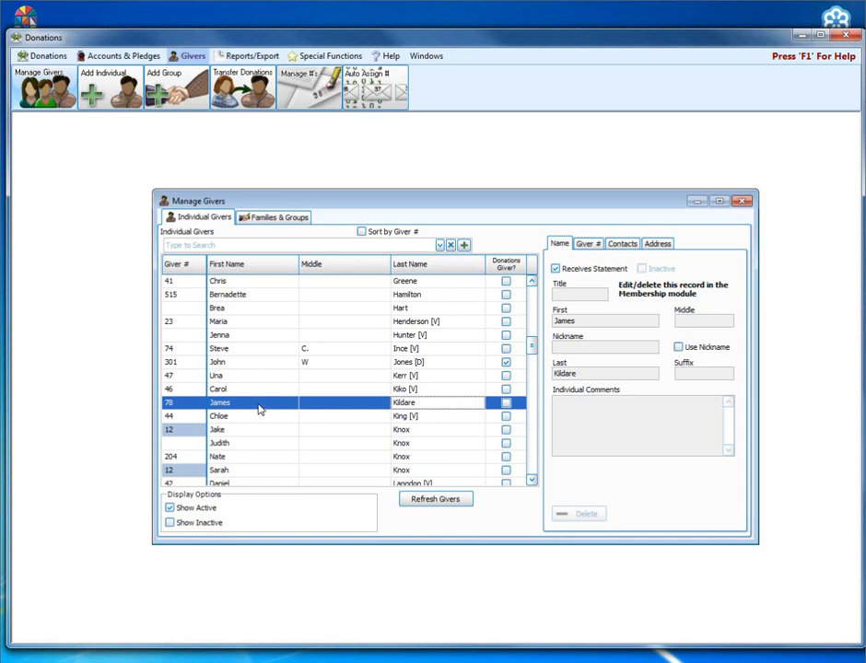
pyautogui.click(743, 201)
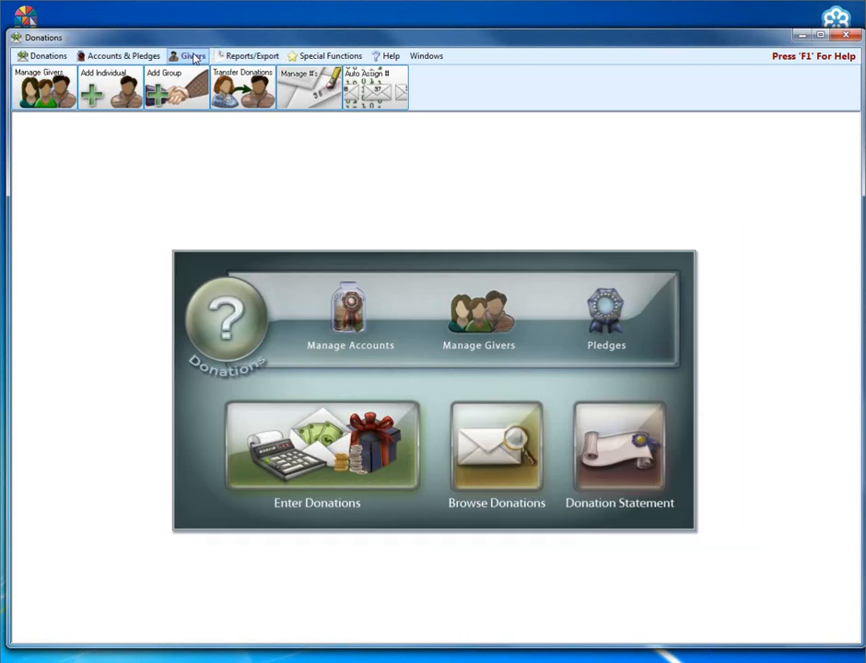
# Open Transfer Donations, choose the inactive visitor [V] duplicate as From Giver and select all its donations in the preset 2018 date range
pyautogui.click(235, 85)
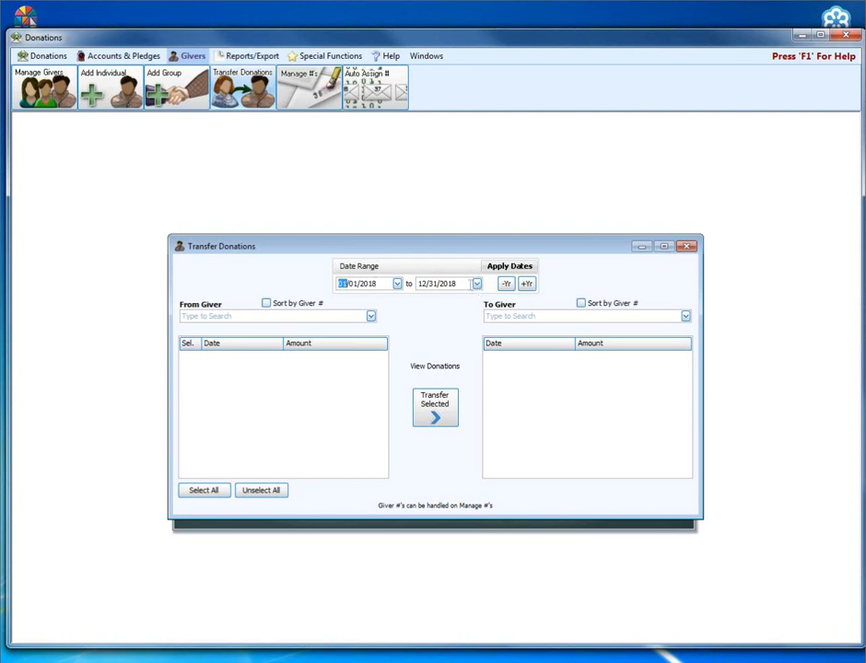
pyautogui.click(267, 316)
pyautogui.write('kil')
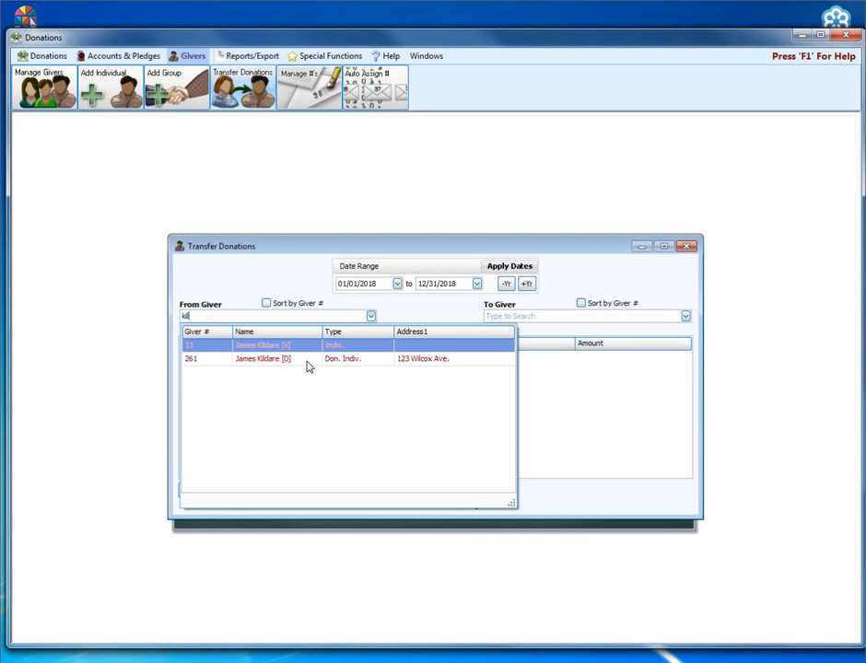
pyautogui.click(255, 348)
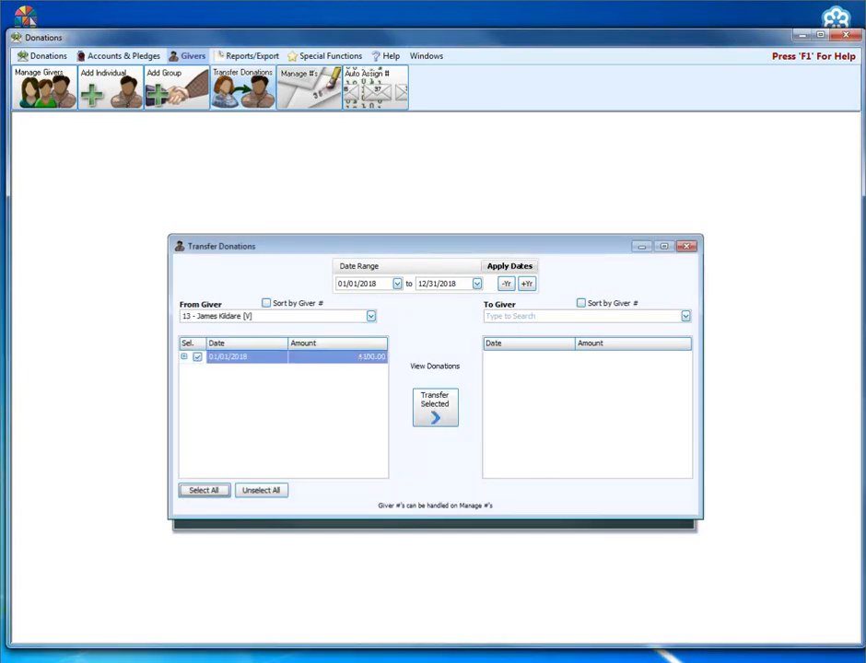
# Set the active individual record being kept as To Giver and transfer the visitor [V] duplicate's selected donations to it
pyautogui.click(533, 315)
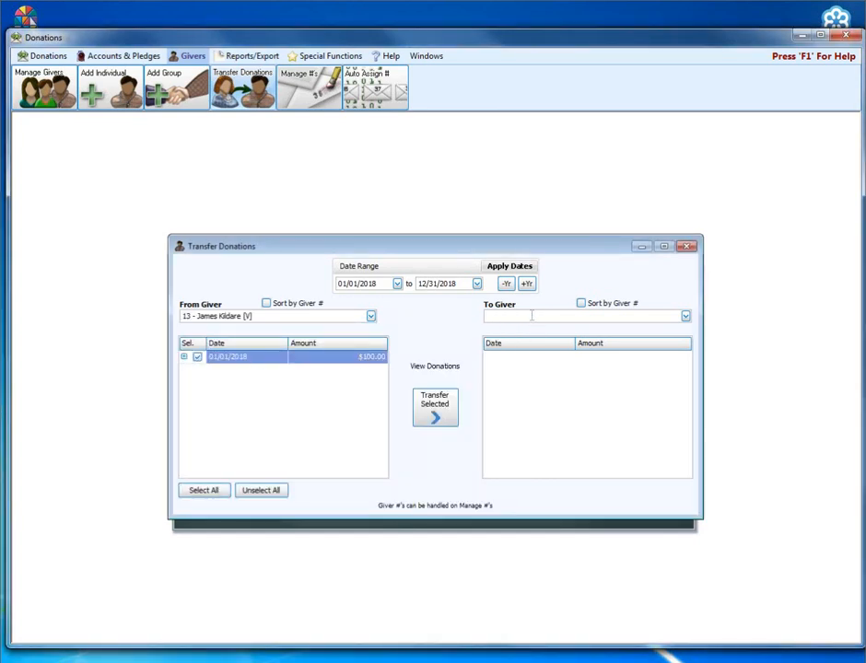
pyautogui.write('78')
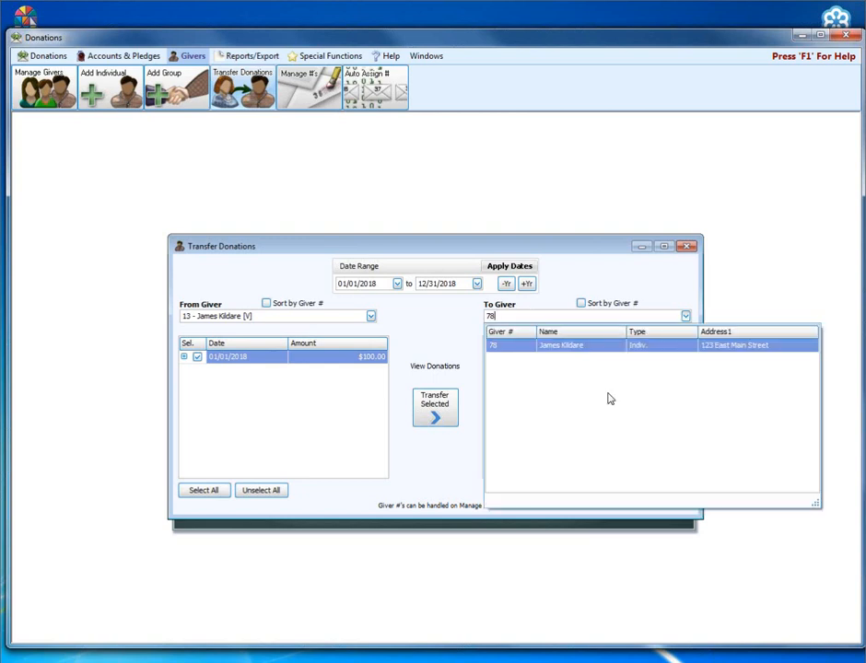
pyautogui.click(610, 347)
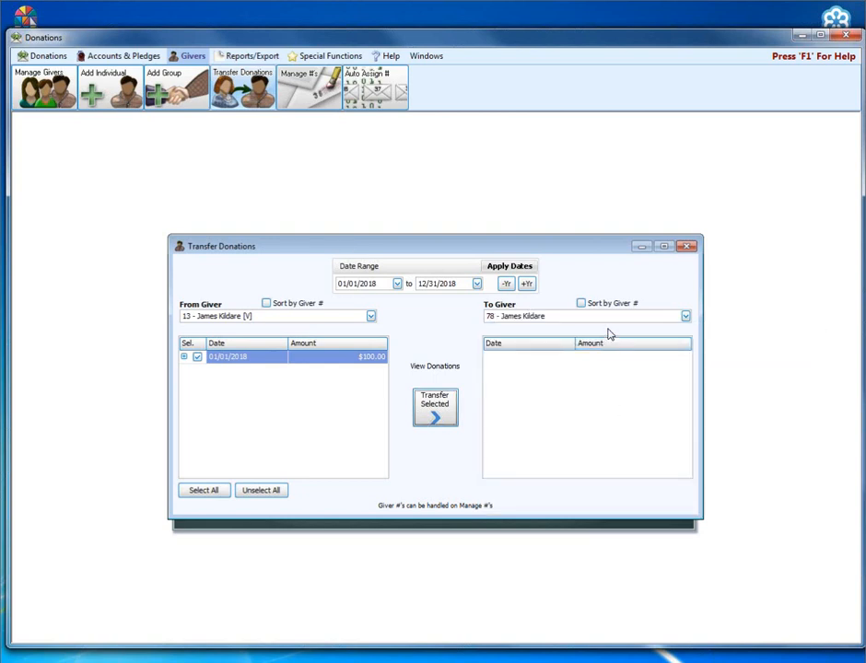
pyautogui.click(433, 414)
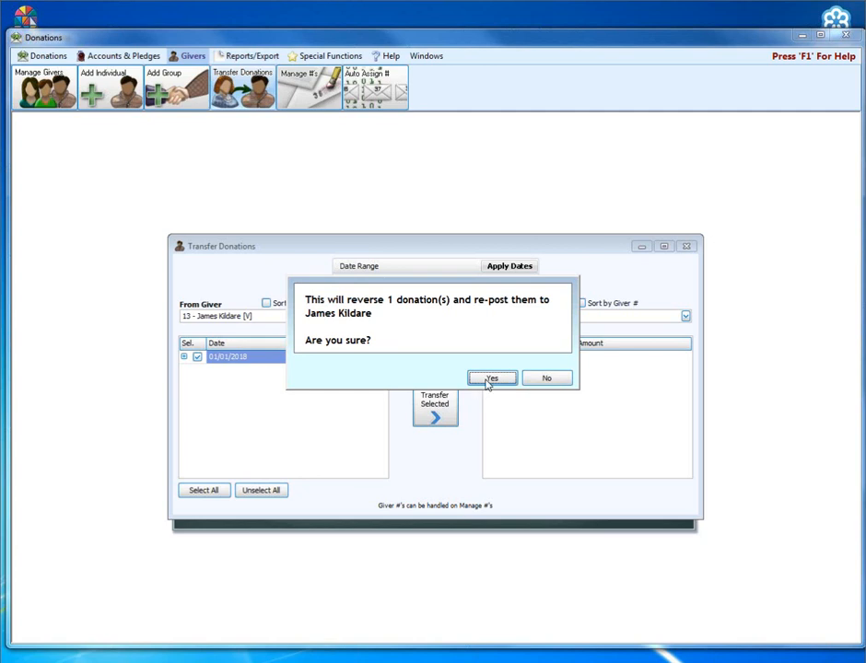
pyautogui.click(490, 380)
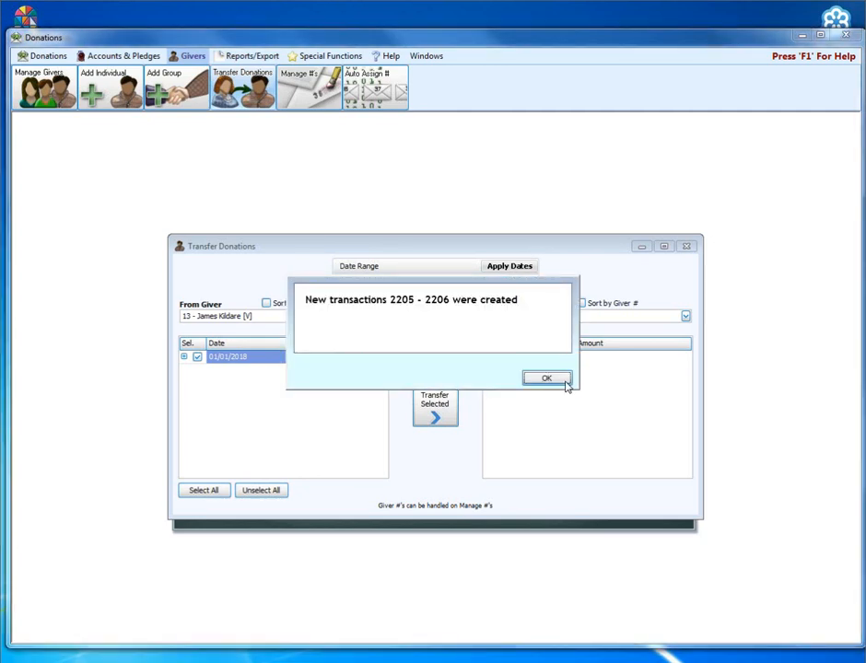
pyautogui.click(566, 384)
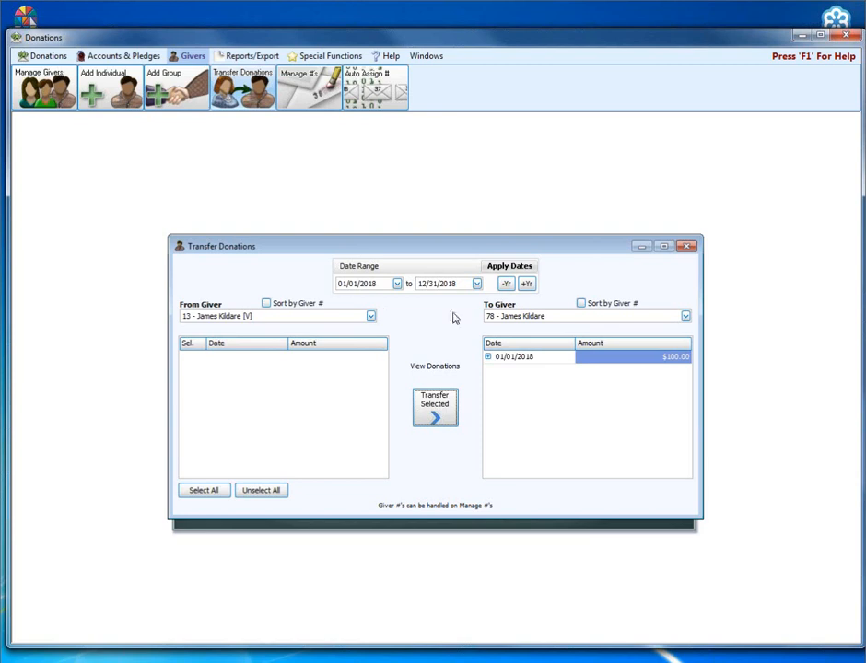
# Transfer all 2018 donations from the donations-only [D] duplicate to the same kept giver and close Transfer Donations
pyautogui.click(371, 317)
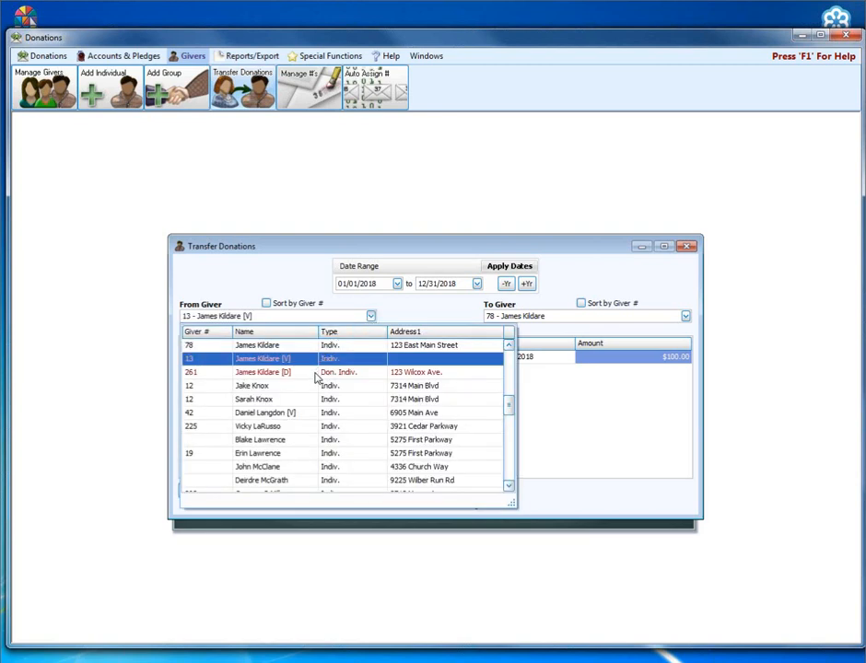
pyautogui.click(245, 375)
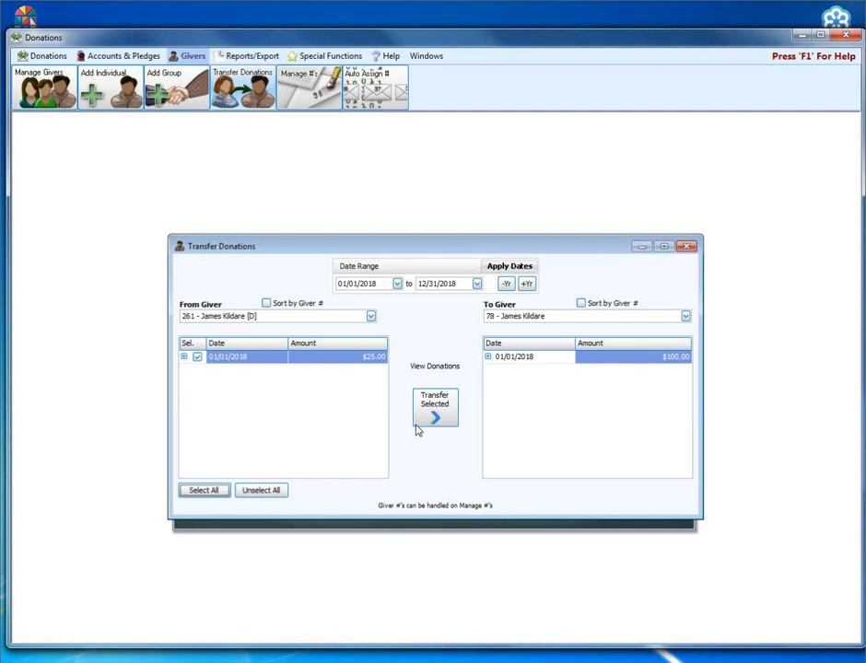
pyautogui.click(442, 409)
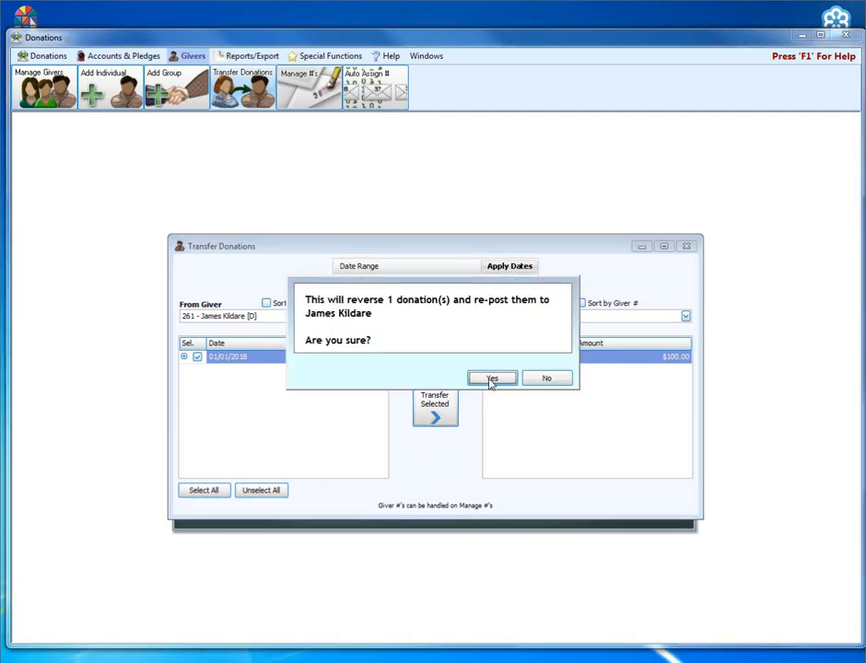
pyautogui.click(491, 379)
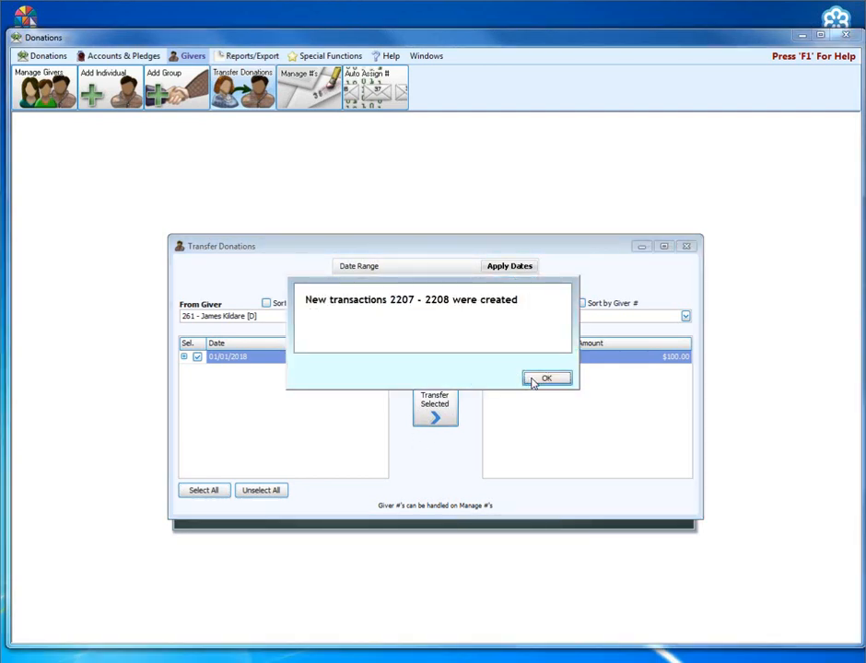
pyautogui.click(544, 379)
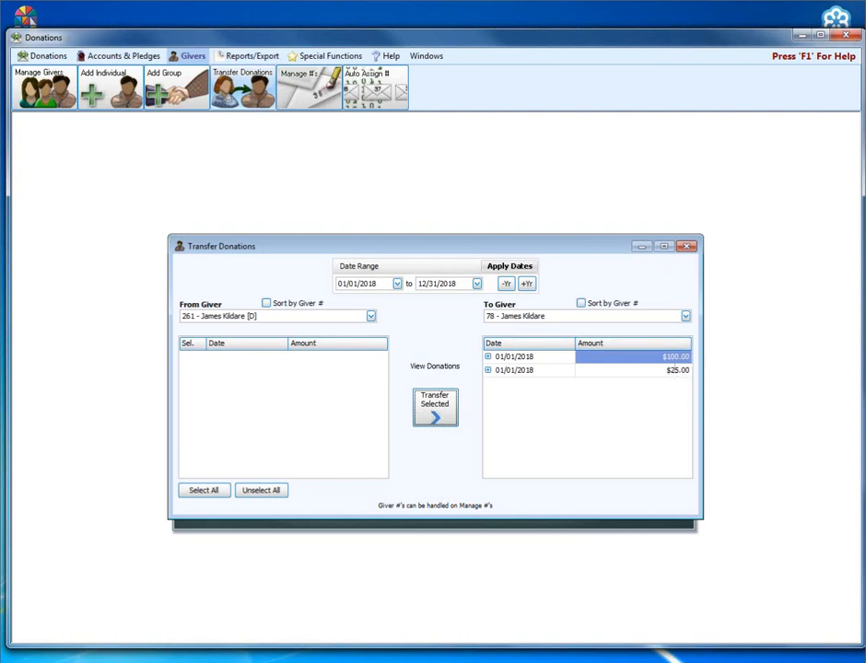
pyautogui.click(687, 247)
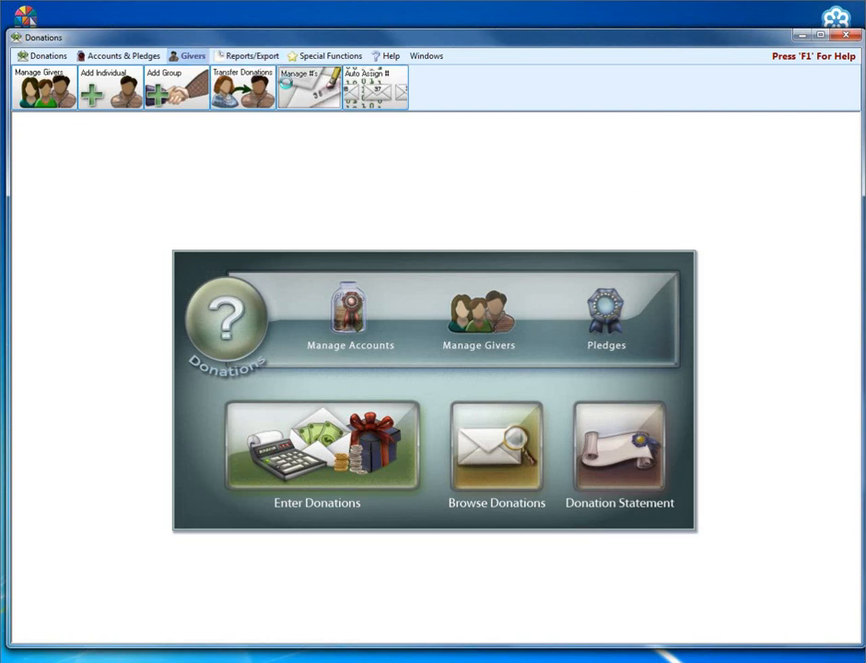
# Open Manage #'s, find the inactive individual visitor [V] duplicate by surname and delete its giver number
pyautogui.click(289, 87)
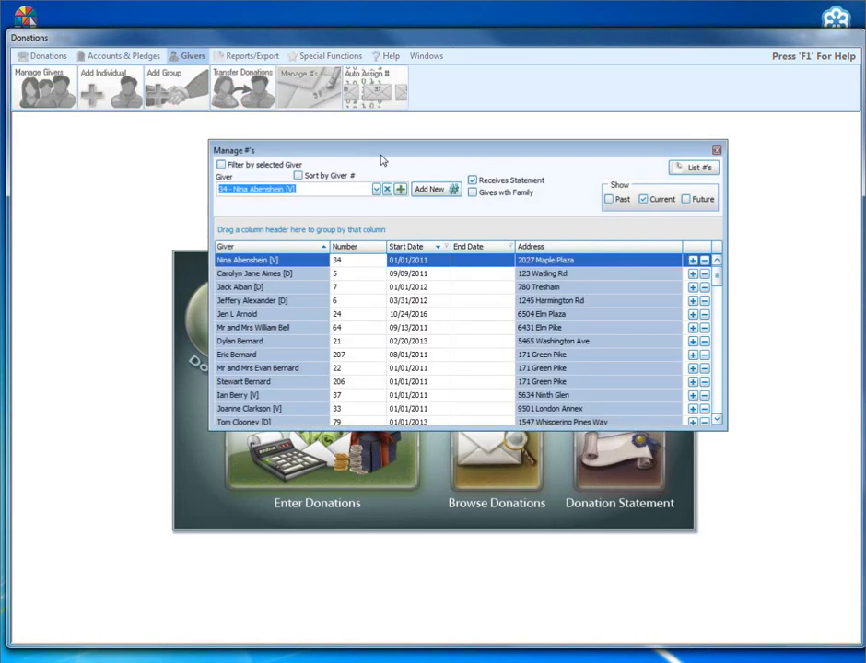
pyautogui.moveTo(378, 160); pyautogui.dragTo(347, 260)
pyautogui.click(612, 300)
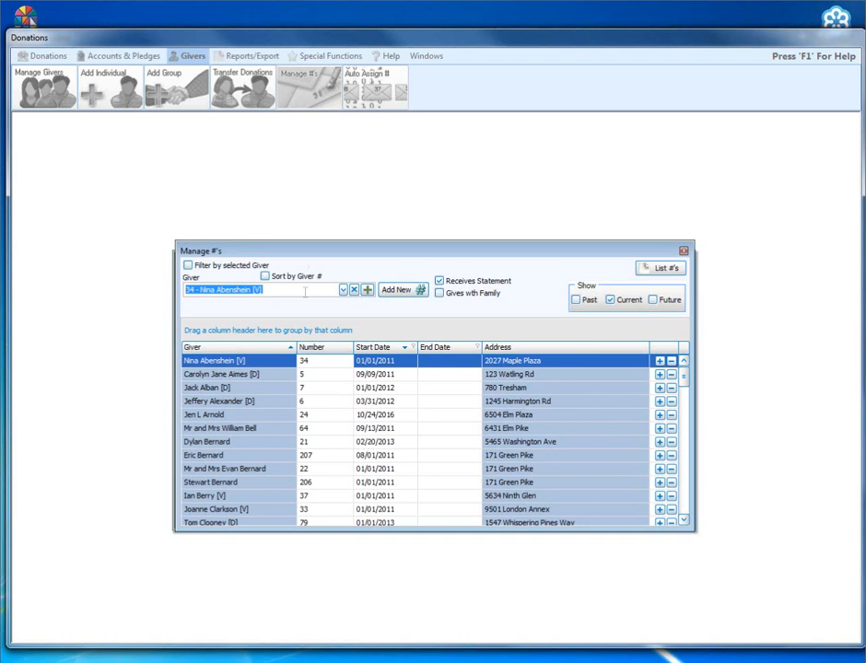
pyautogui.write('kil')
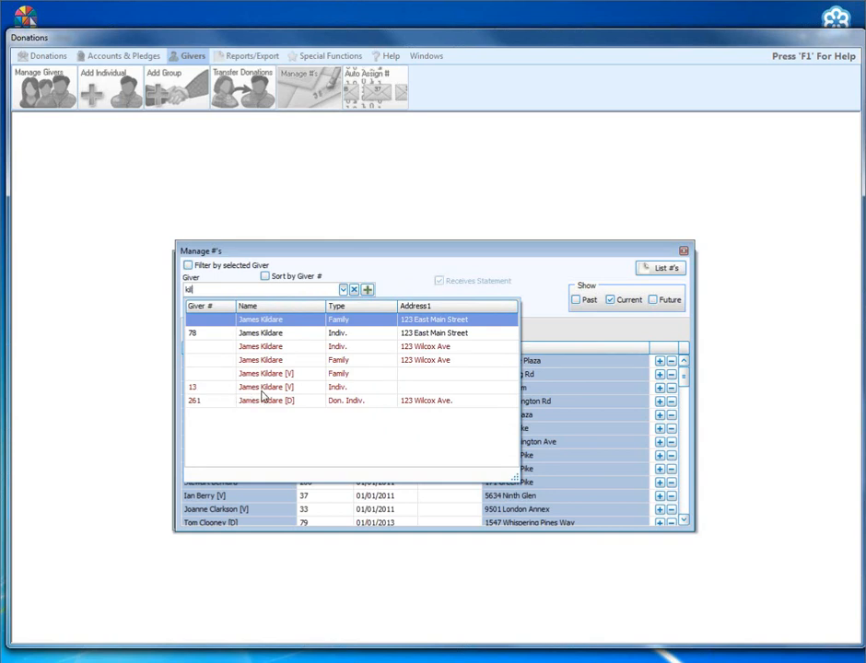
pyautogui.click(262, 392)
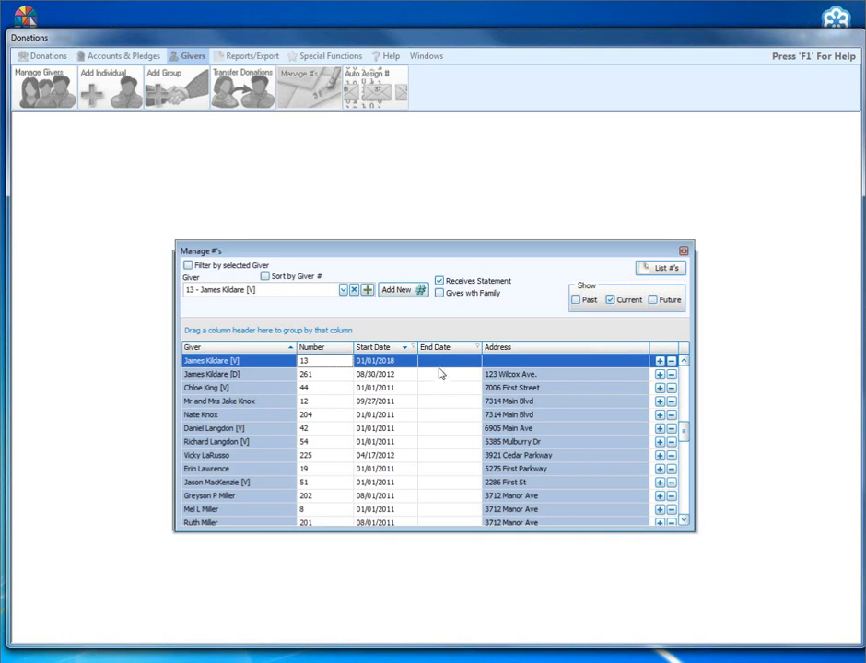
pyautogui.click(673, 363)
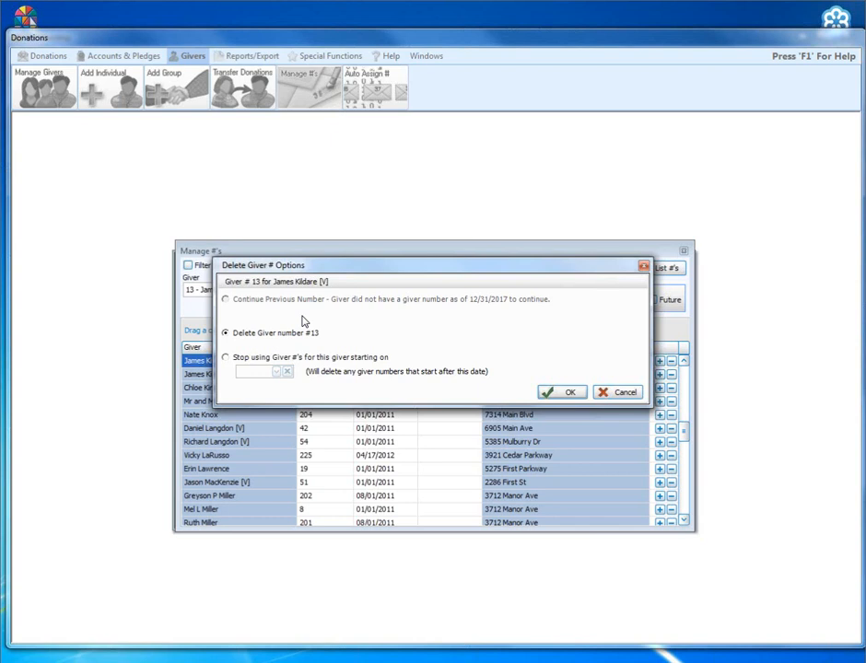
pyautogui.click(582, 394)
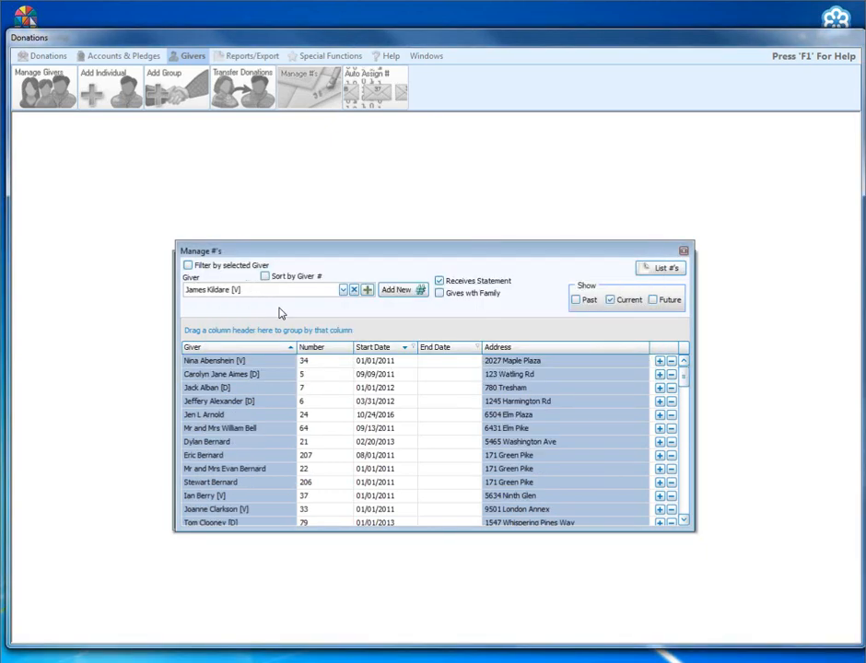
# Select the donations-only [D] duplicate in Manage #'s and delete its giver number
pyautogui.click(342, 290)
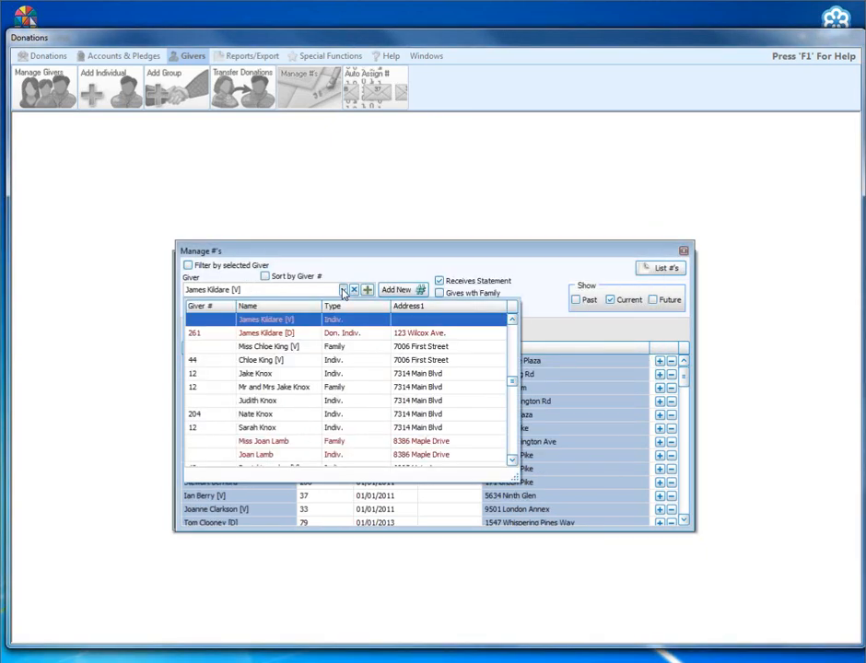
pyautogui.click(208, 338)
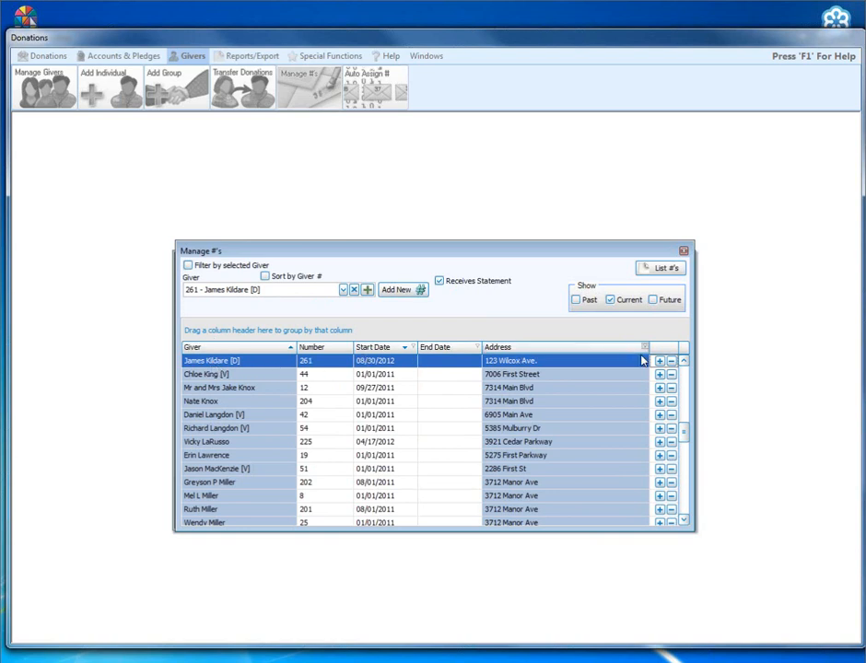
pyautogui.click(672, 362)
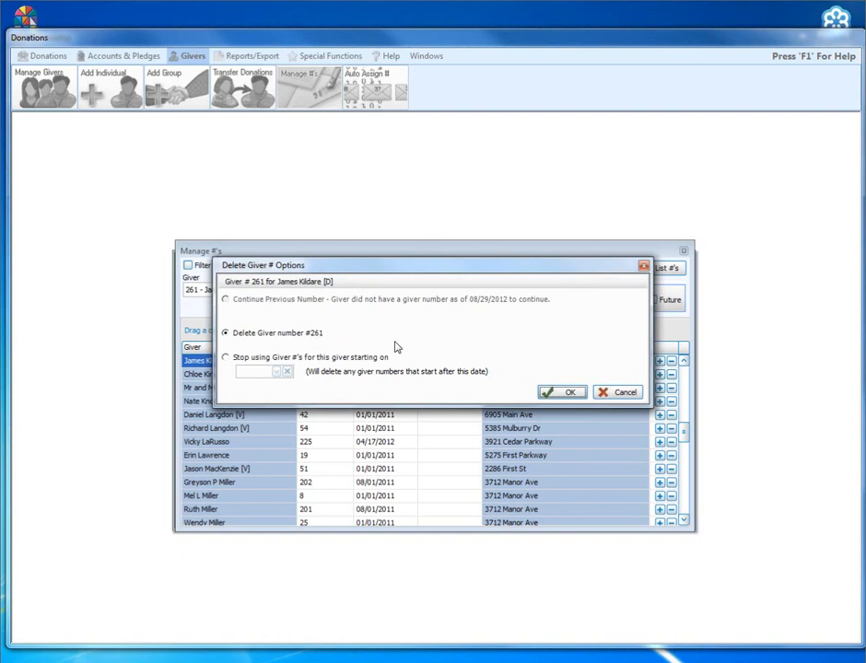
pyautogui.click(556, 393)
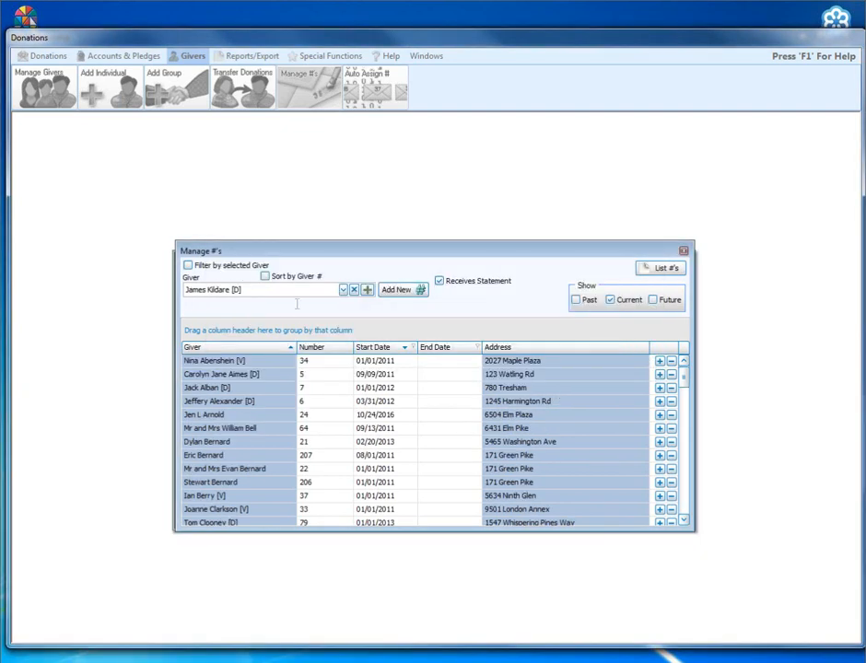
# Sort the giver numbers by Number, check the kept giver's entry and close Manage #'s
pyautogui.click(330, 347)
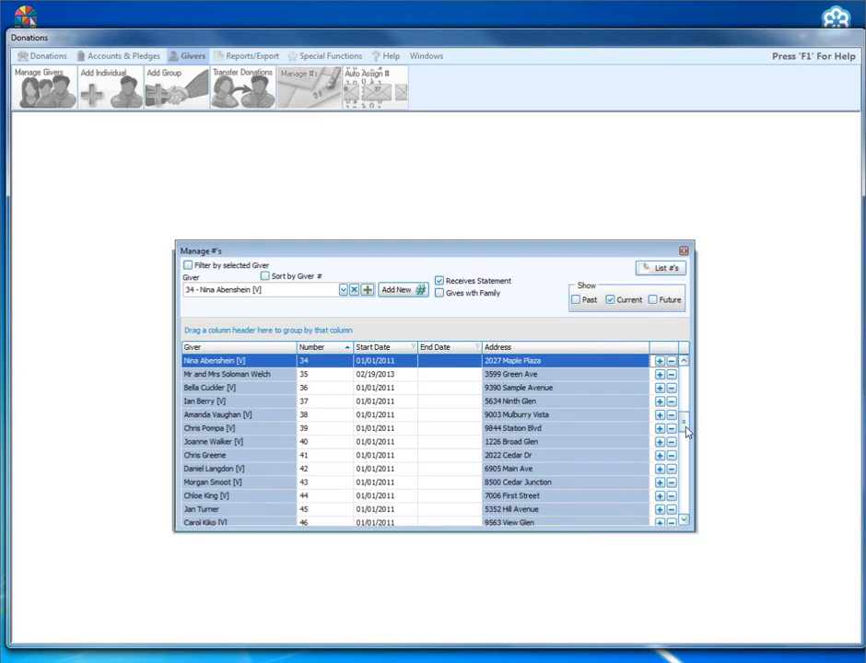
pyautogui.moveTo(685, 429); pyautogui.dragTo(685, 469)
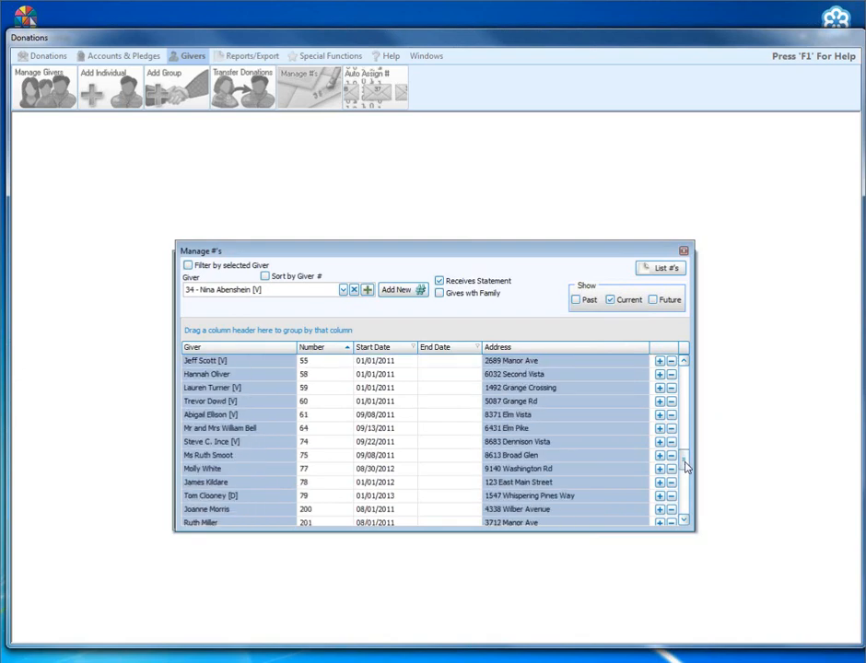
pyautogui.click(236, 483)
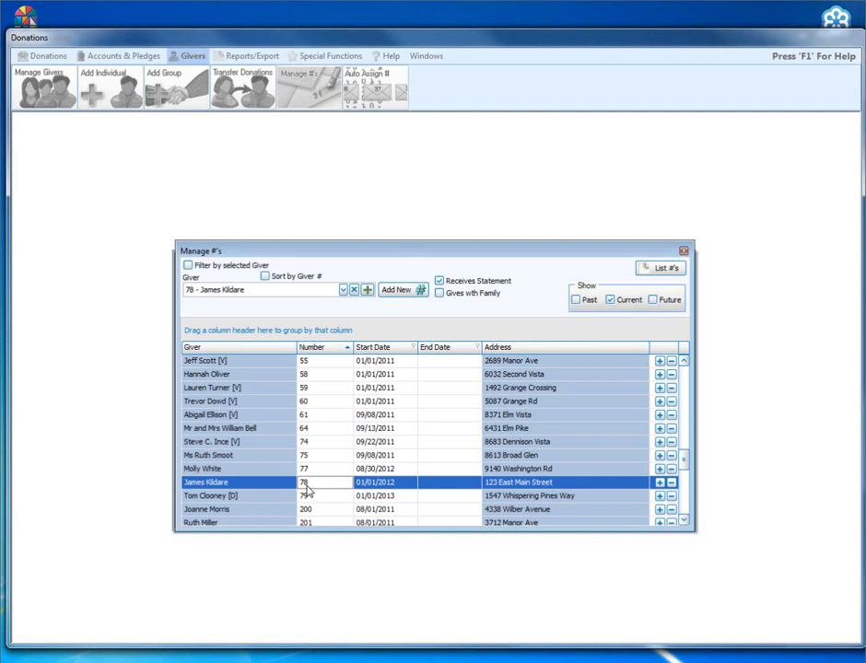
pyautogui.click(683, 252)
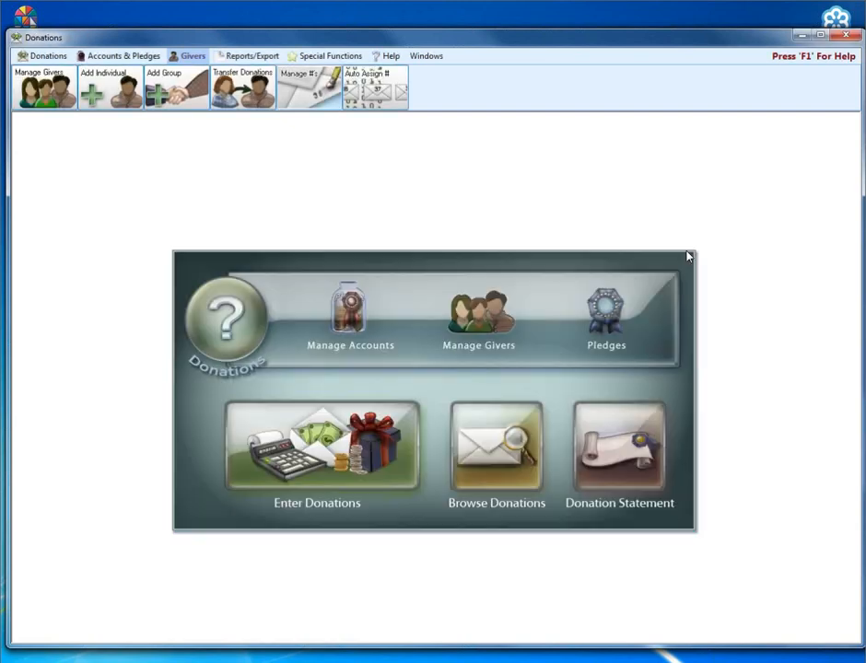
# Open Pledges, review the givers pledged to the General Fund 2018 campaign and close the pledges window
pyautogui.click(101, 57)
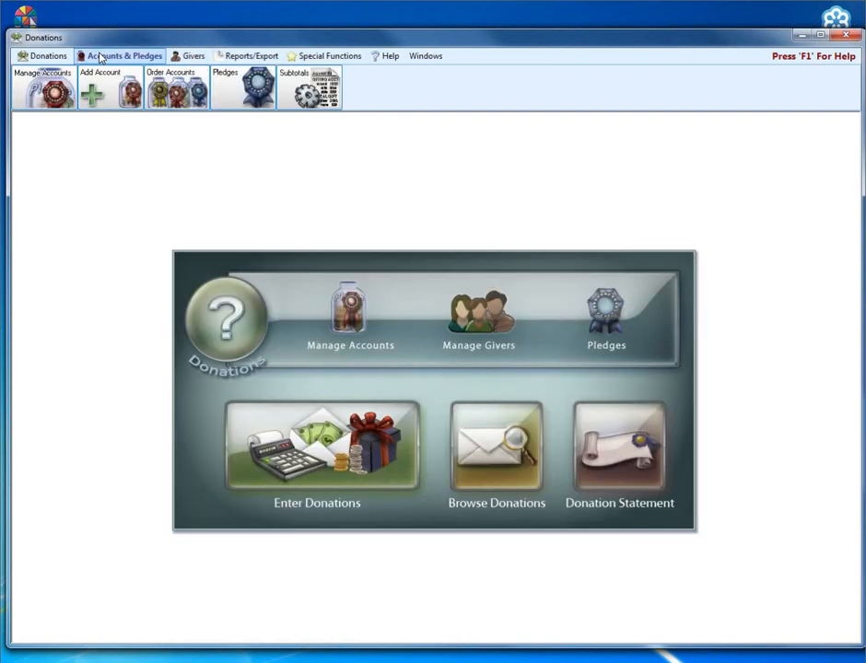
pyautogui.click(249, 85)
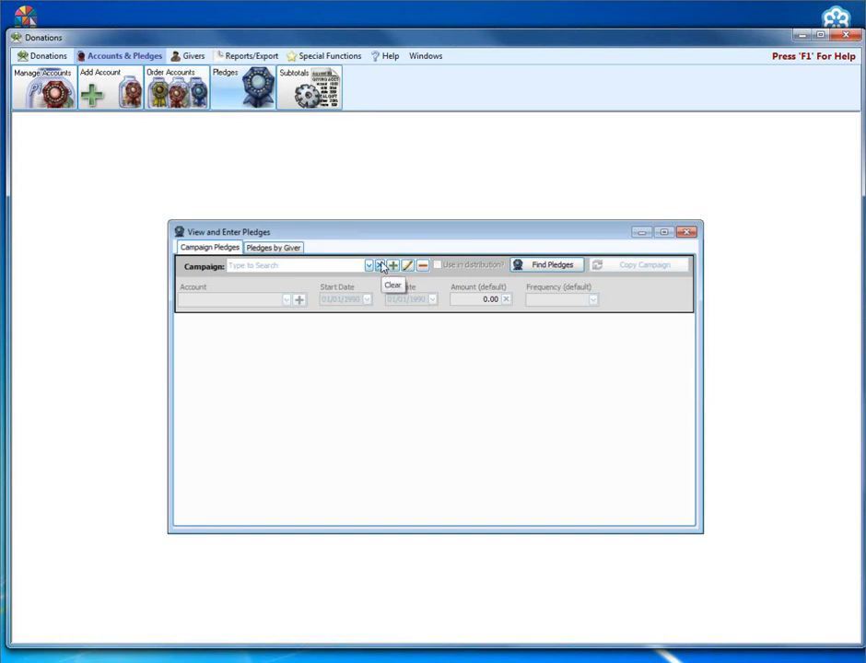
pyautogui.click(368, 265)
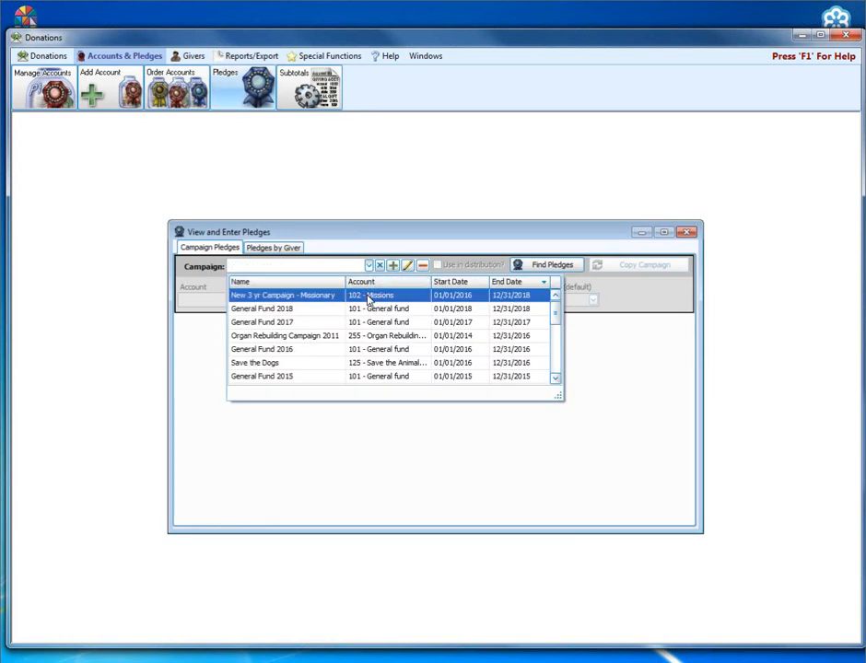
pyautogui.click(369, 296)
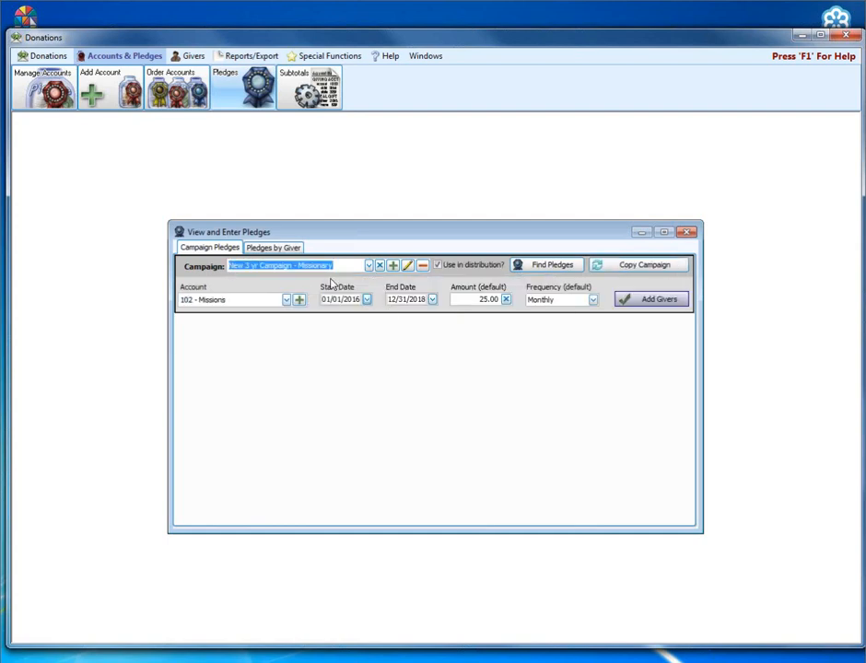
pyautogui.click(370, 266)
pyautogui.click(376, 311)
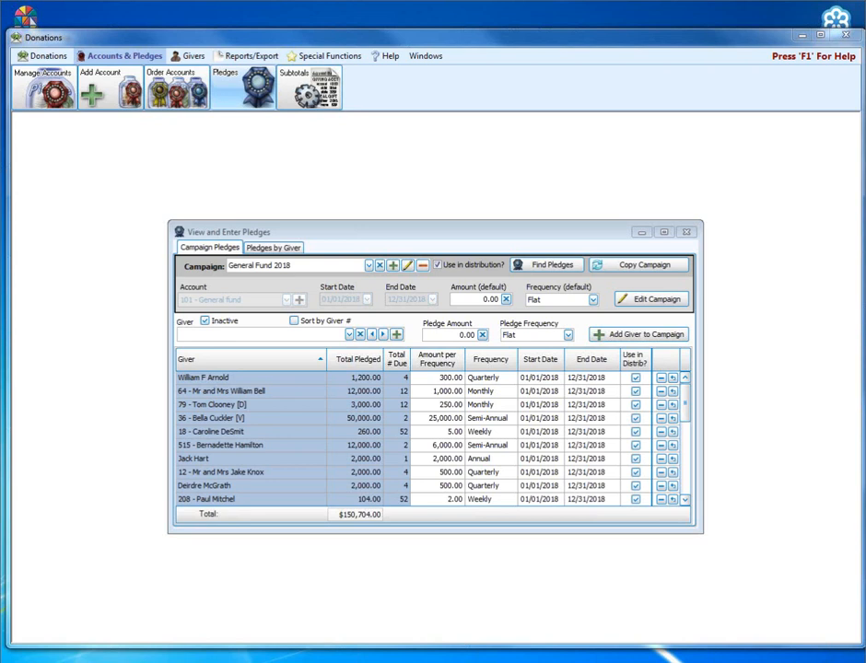
pyautogui.click(687, 232)
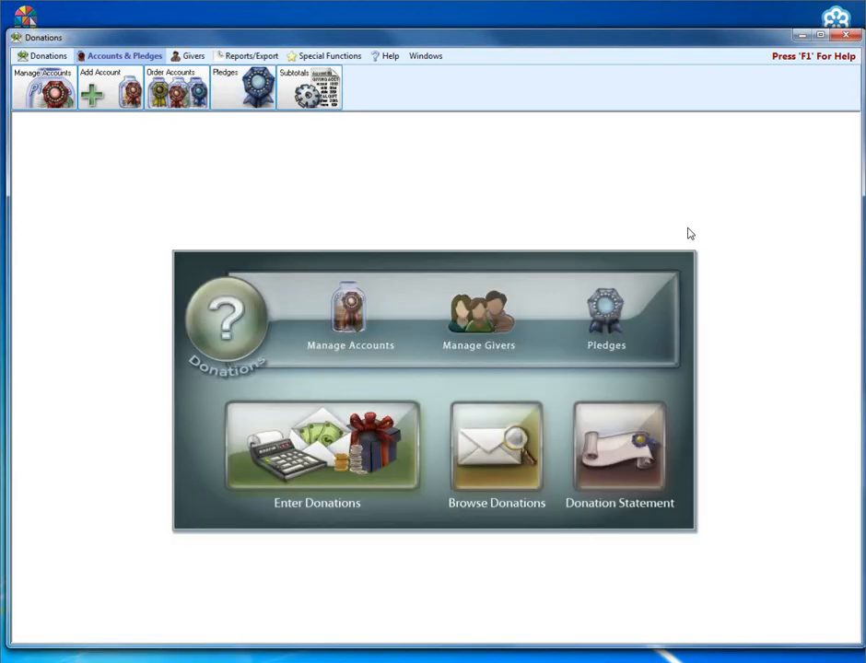